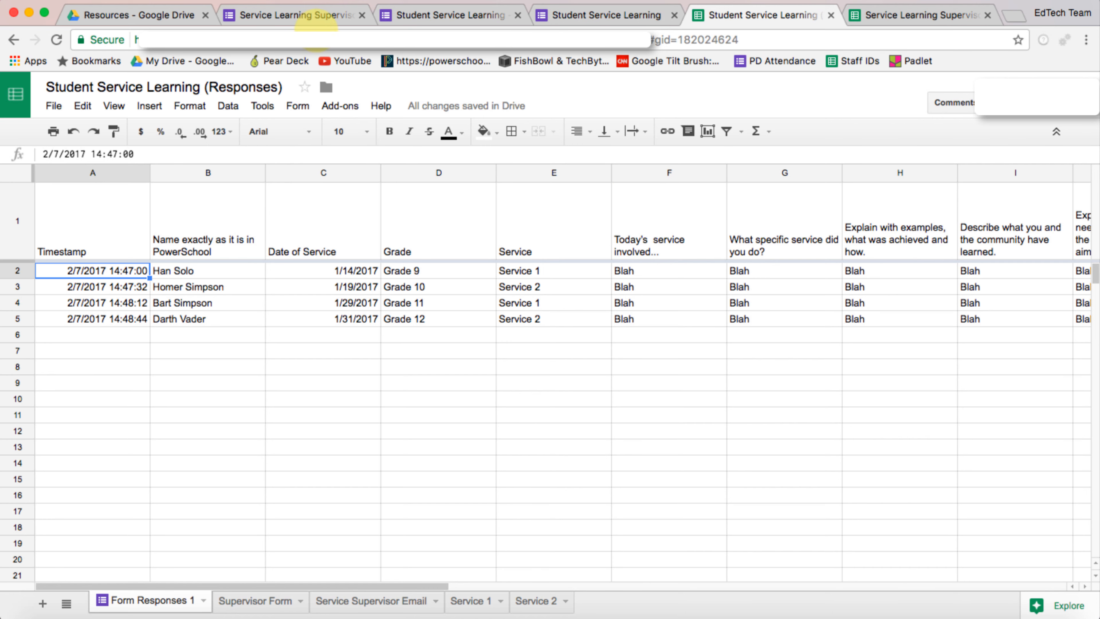
Review the Service 1 and Service 2 sections and their student name and date questions in the Service Learning Supervisor Confirmation form.
left_click(303, 16)
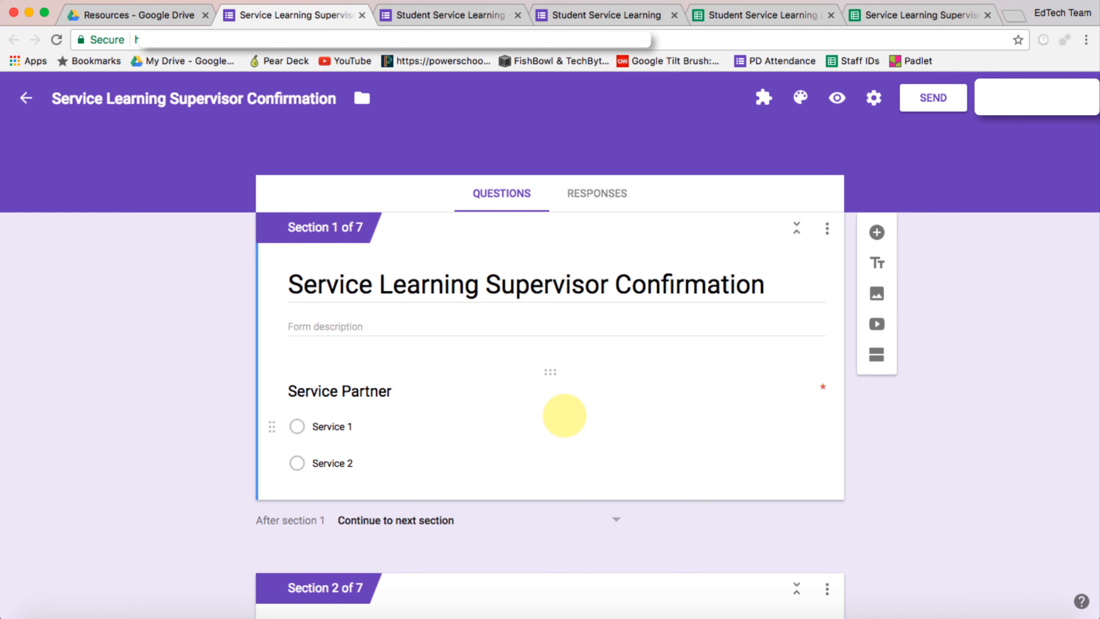
scroll(570, 405, "down", 5)
scroll(564, 415, "down", 4)
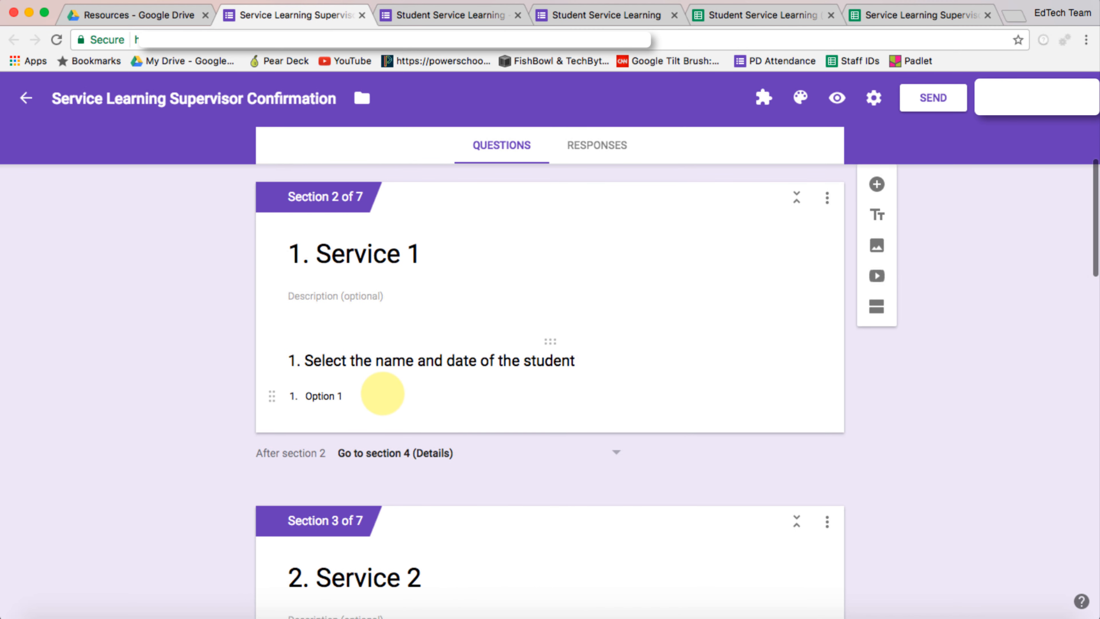
scroll(380, 393, "down", 6)
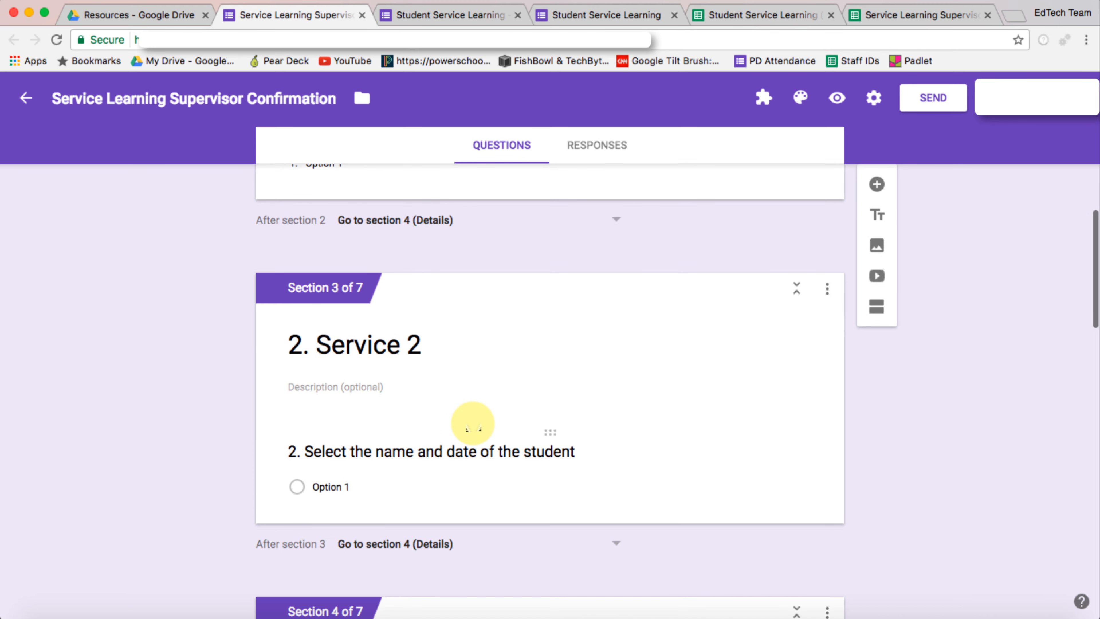
scroll(472, 422, "up", 5)
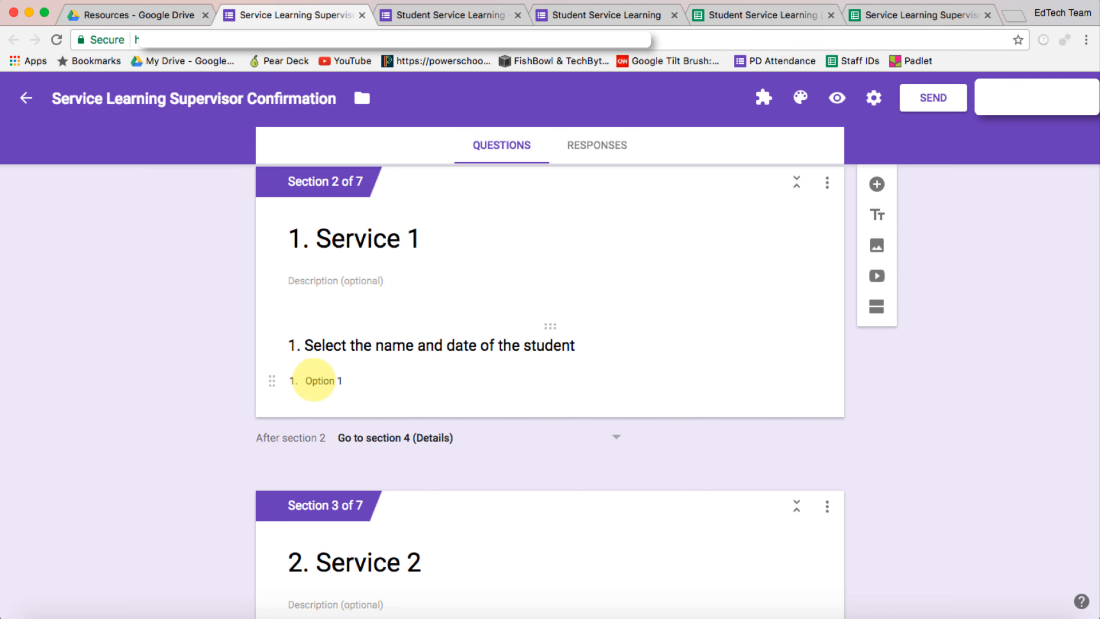
scroll(558, 511, "down", 1)
scroll(558, 511, "down", 5)
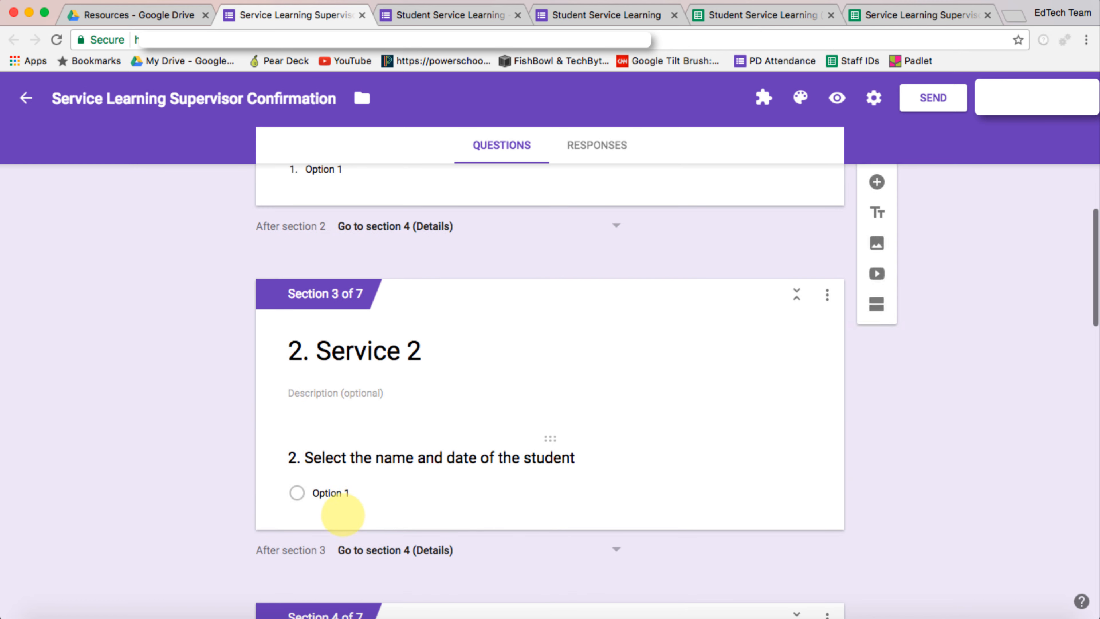
scroll(535, 474, "up", 1)
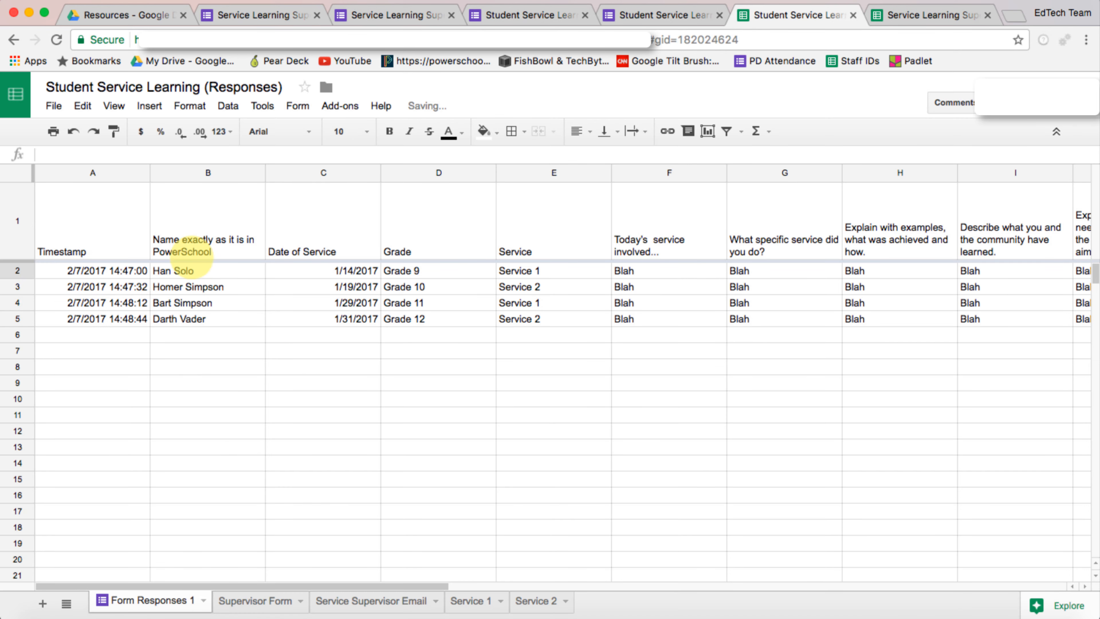
In the Student Service Learning responses sheet, select the empty cell N2 under "Name of student and Date of service".
left_click(193, 270)
key("Right")
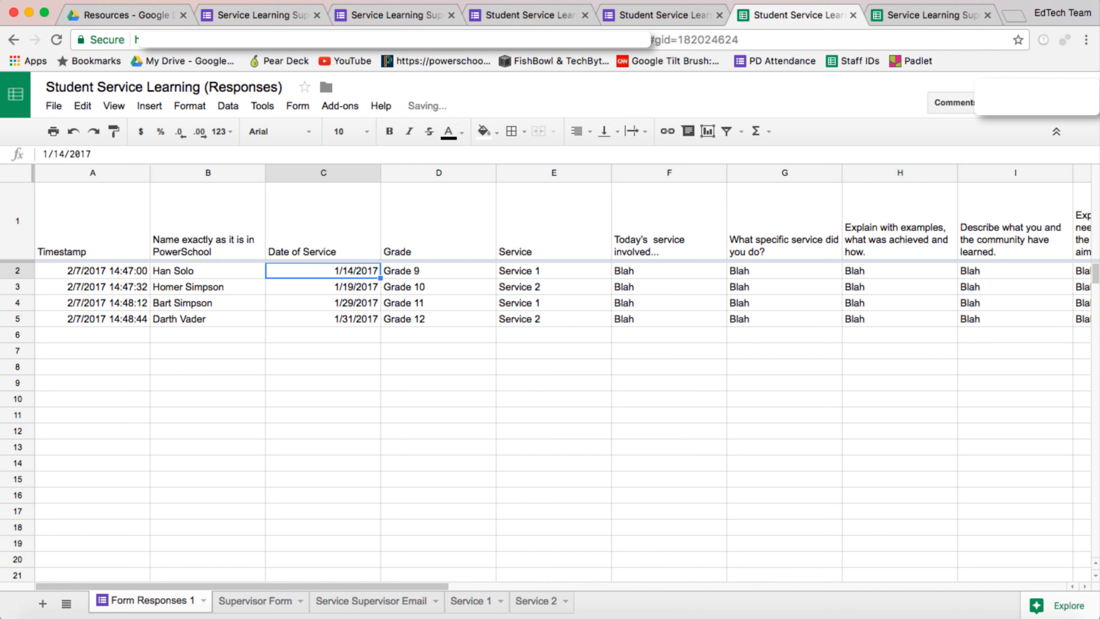
key("Left")
key("Right")
key("Right")
key("Right")
key("Right")
key("Right")
key("Right")
key("Right")
key("Right")
key("Right")
key("Right")
key("Right")
key("Right")
key("Right")
key("Right")
key("Left")
key("Left")
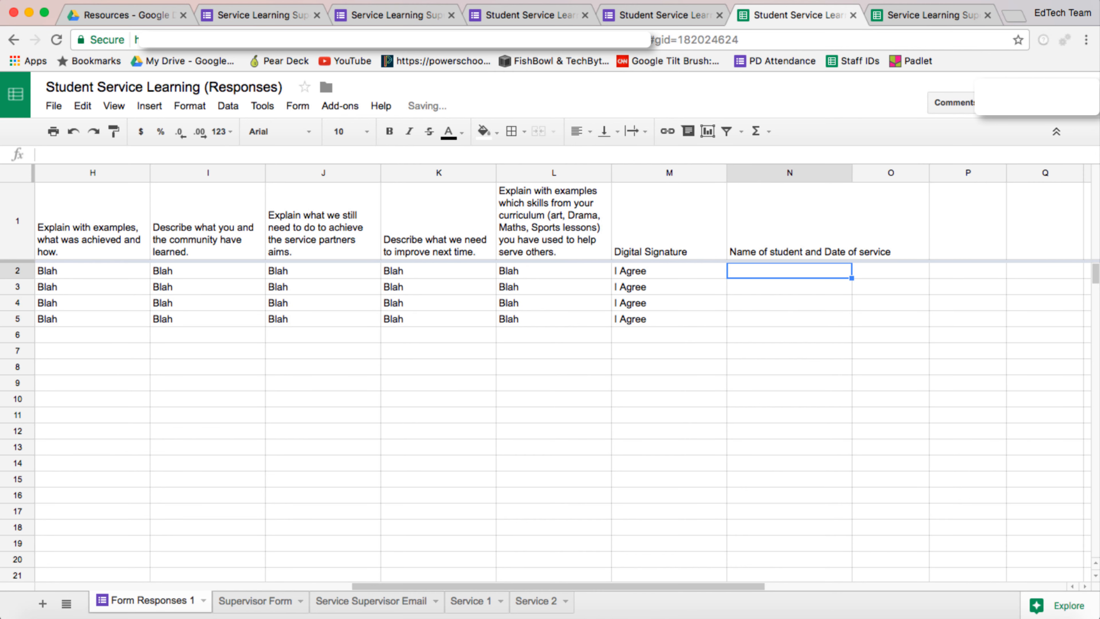
Try to combine the student name and service date in N2 with =CONCATENATE(B2," ",C2).
type("=con")
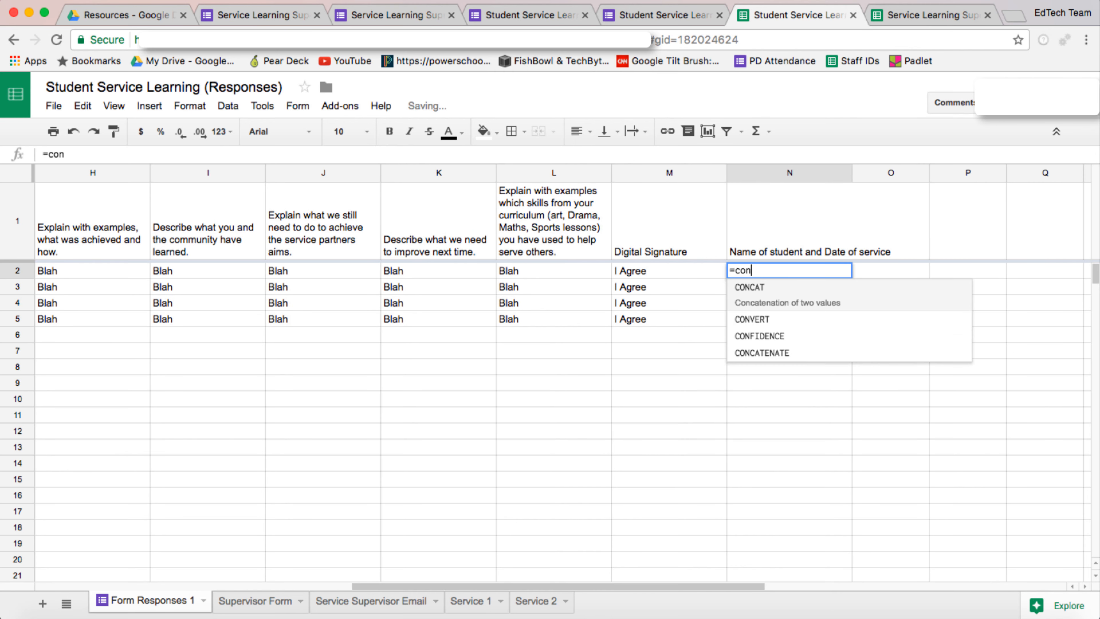
type("catena")
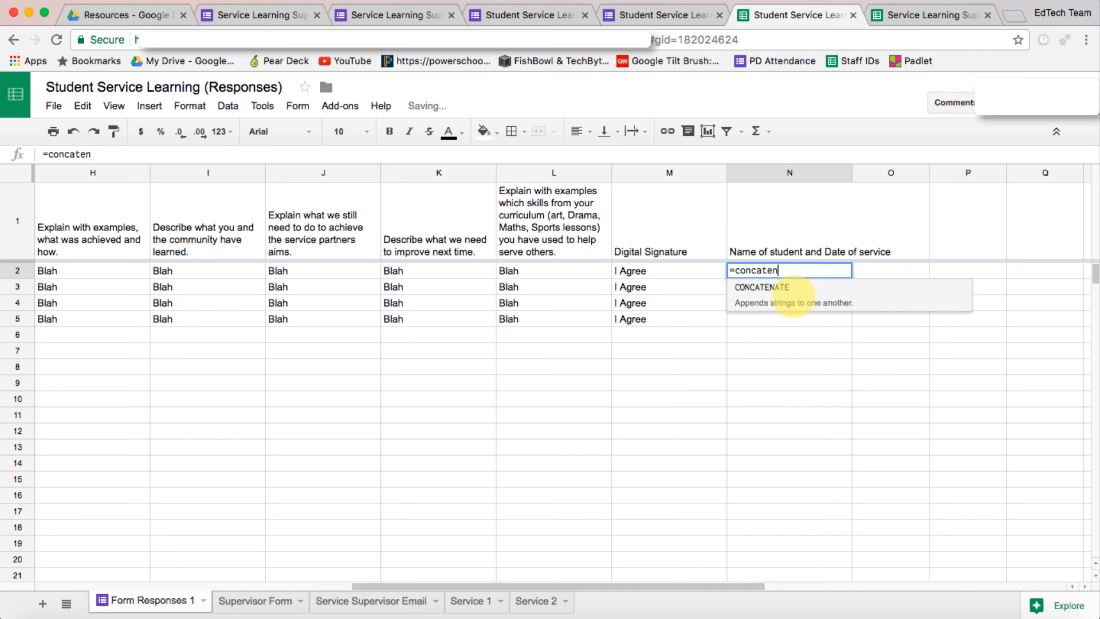
left_click(762, 287)
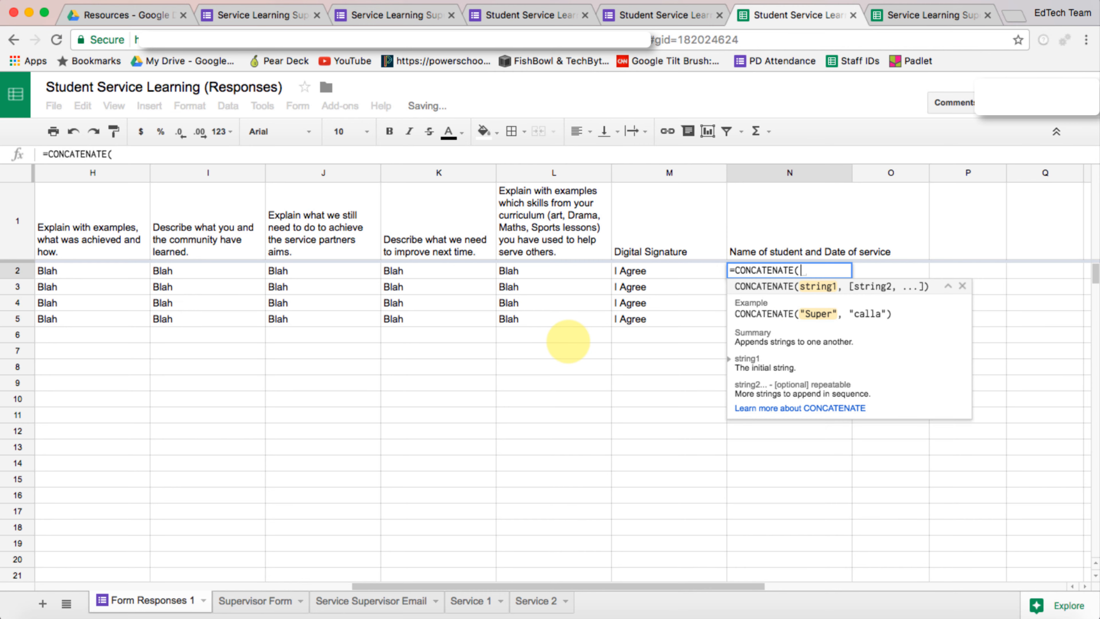
scroll(312, 275, "left", 10)
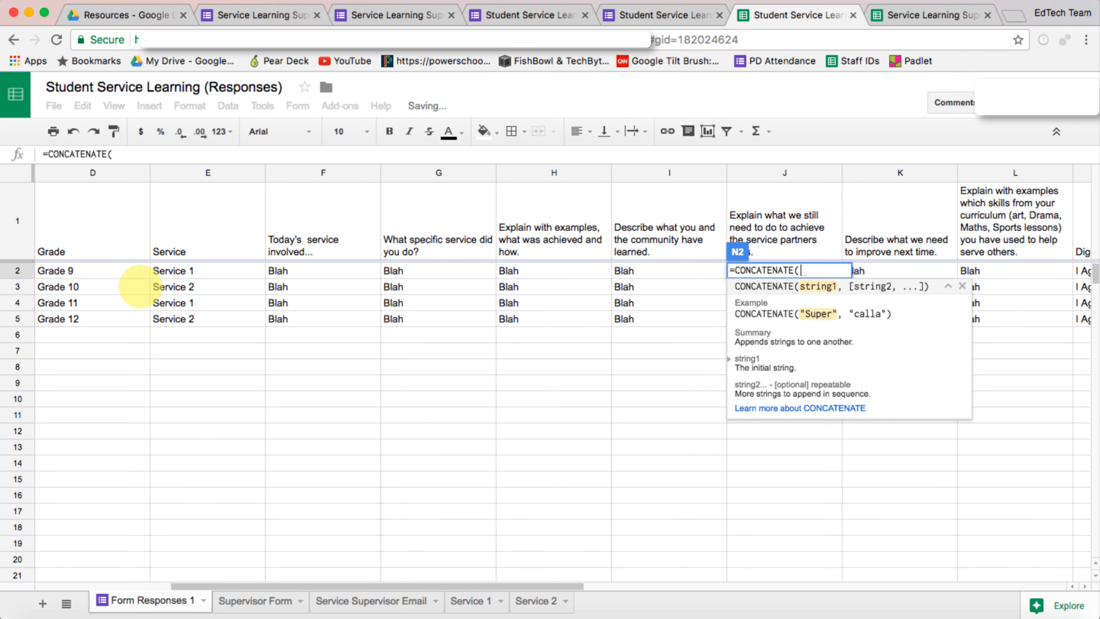
left_click(92, 270)
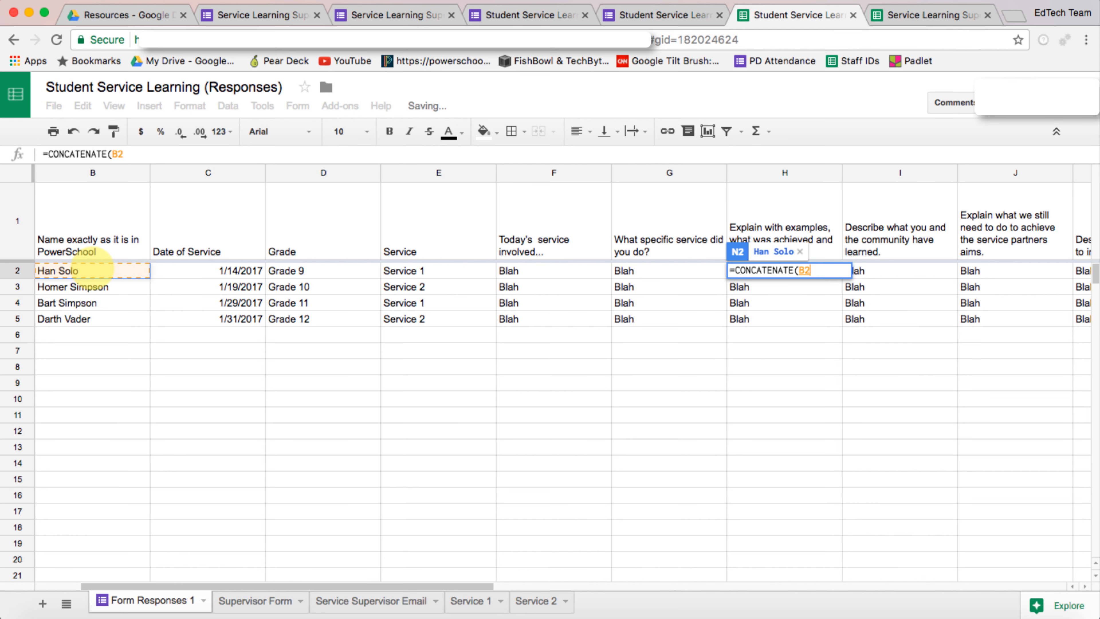
type(",\"")
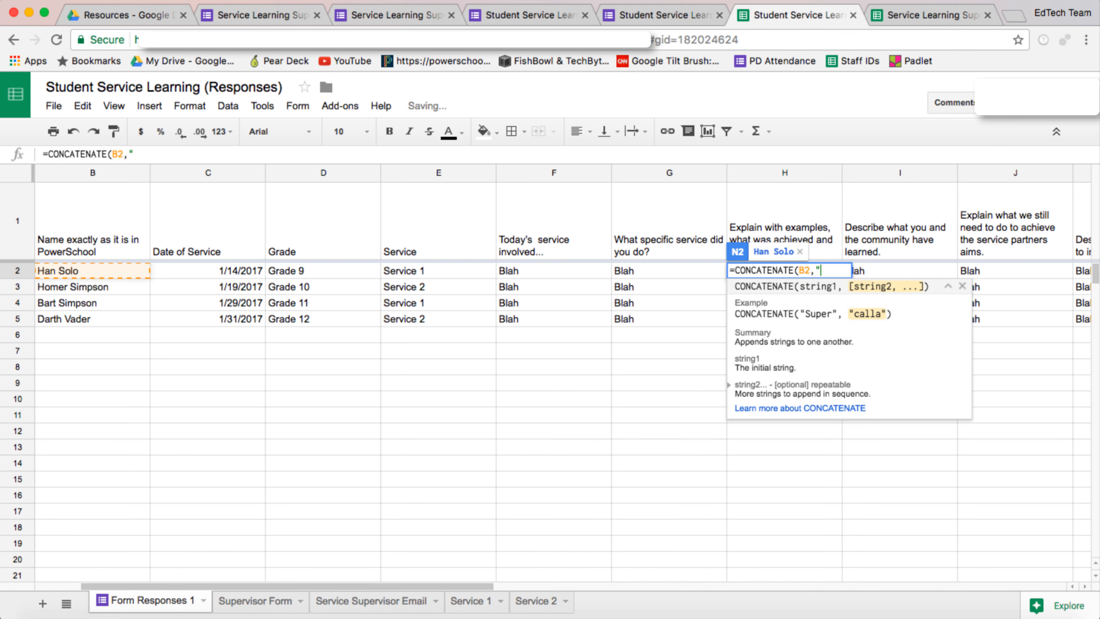
type(" \",")
left_click(236, 270)
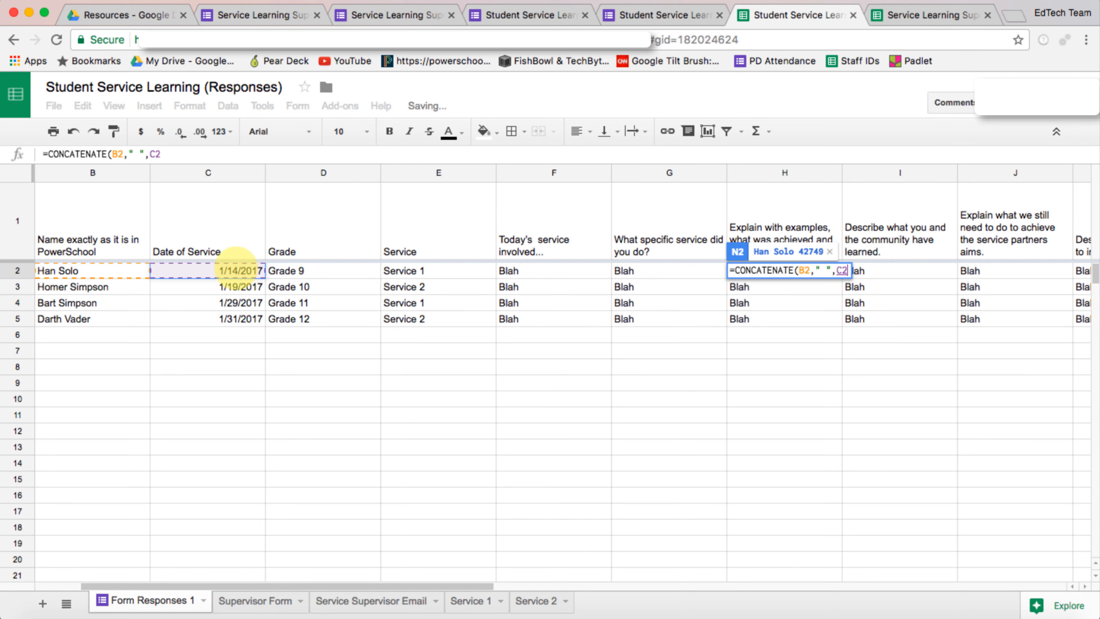
type(")")
key("Return")
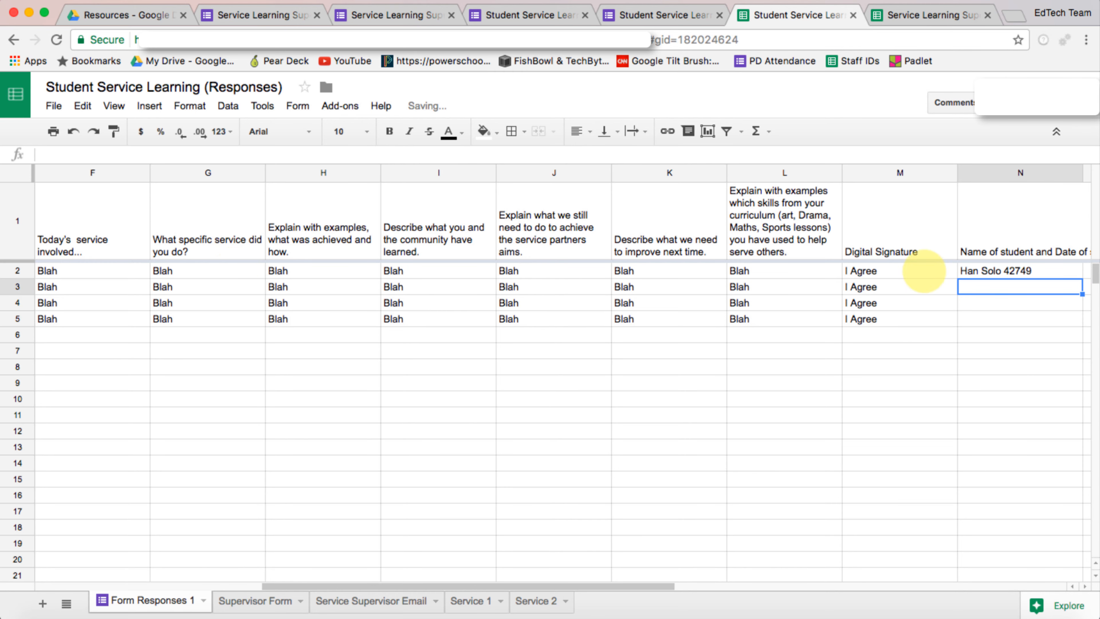
Clear the CONCATENATE formula from cell N2.
scroll(982, 295, "right", 5)
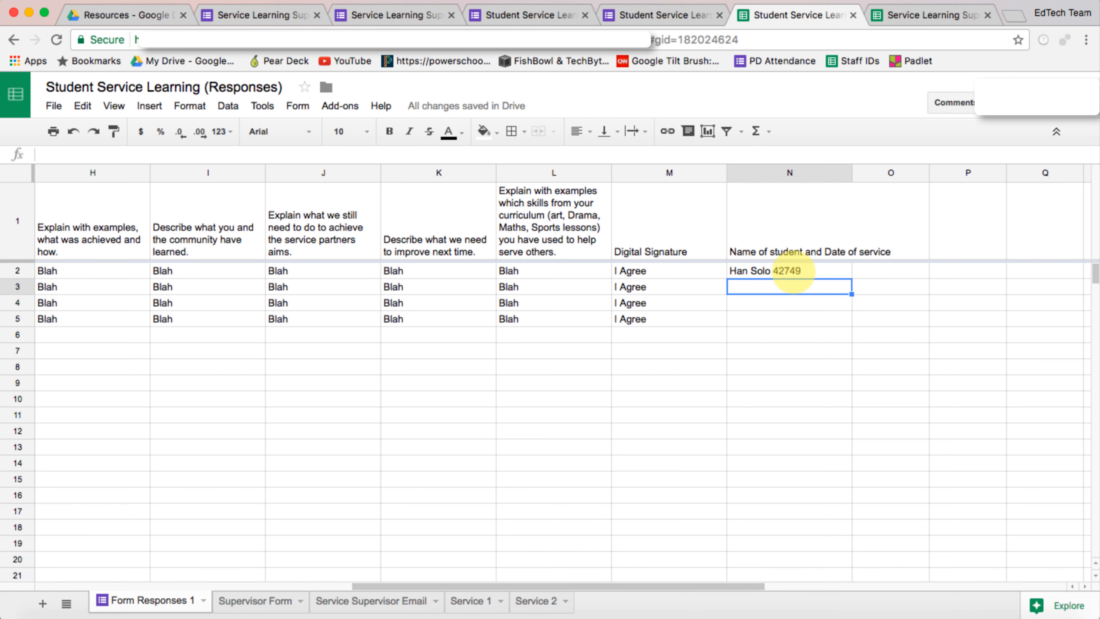
left_click(802, 272)
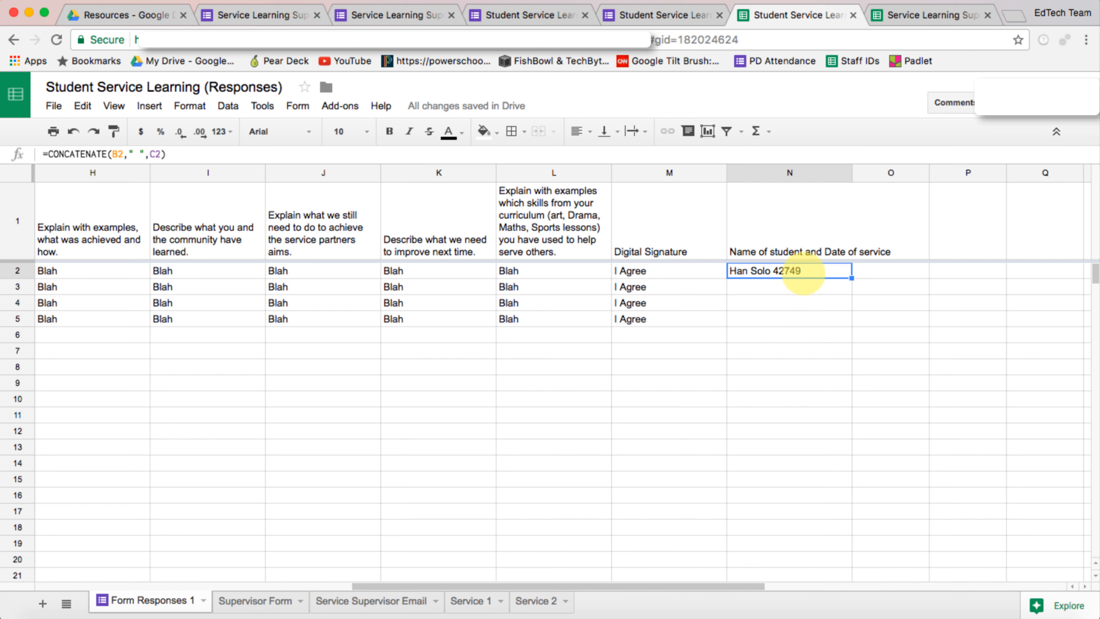
key("Delete")
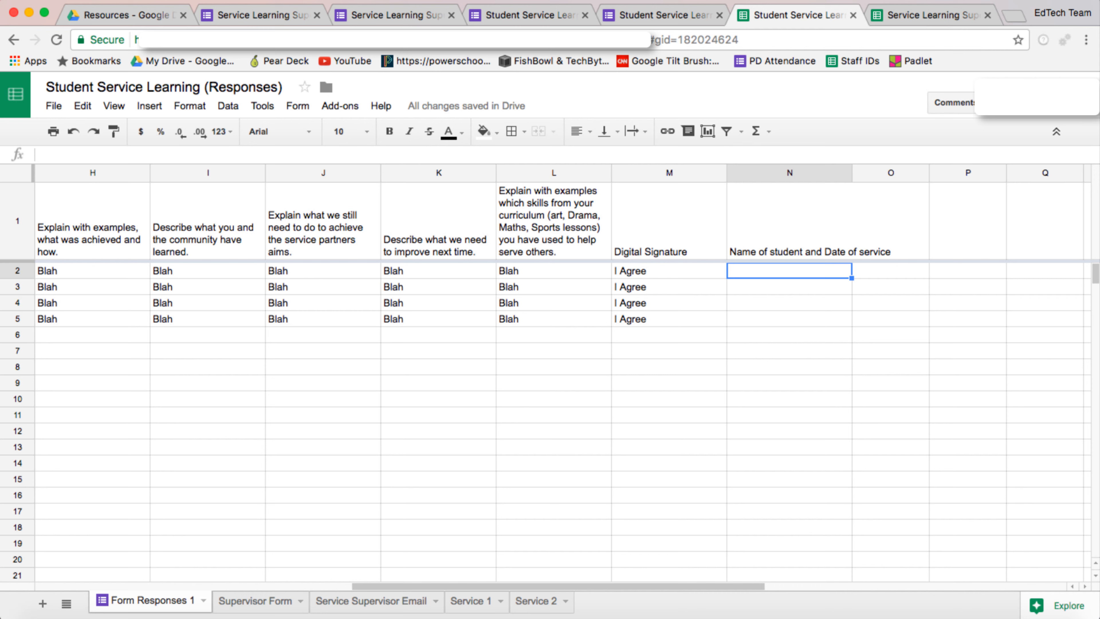
Enter =text(C2,"m/d/yyyy") in cell N2 to convert the service date to formatted text.
type("=")
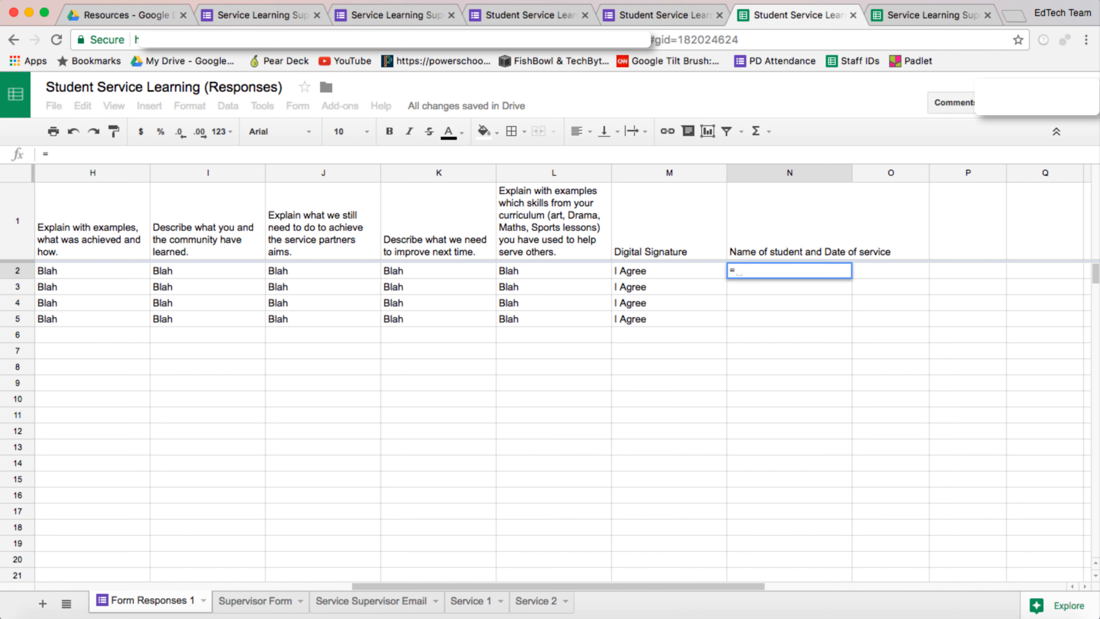
type("text")
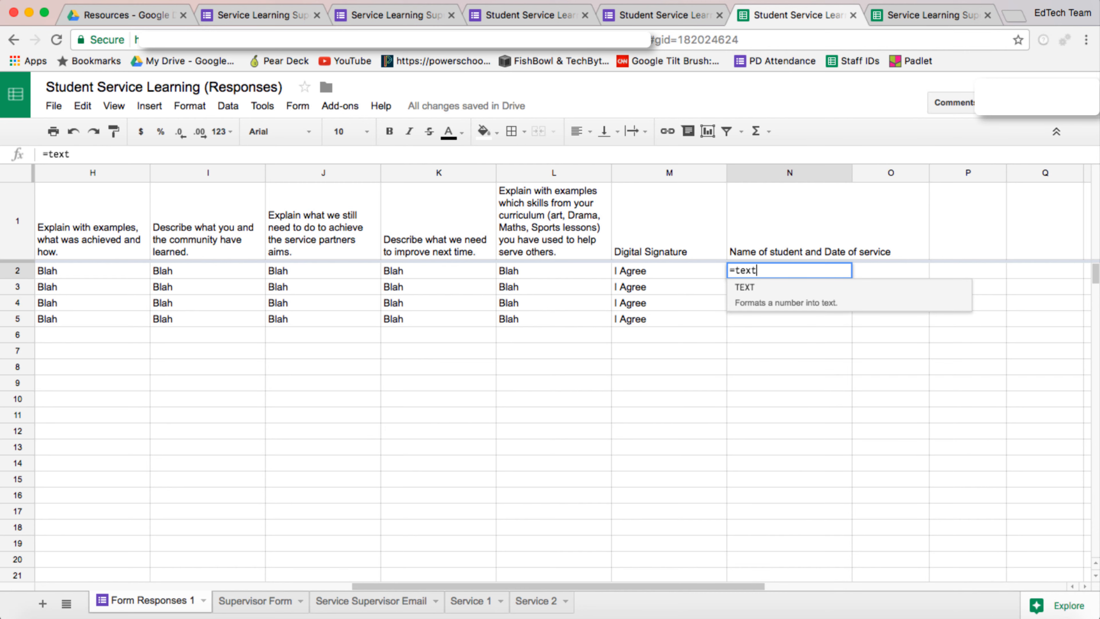
type("(")
scroll(441, 378, "left", 6)
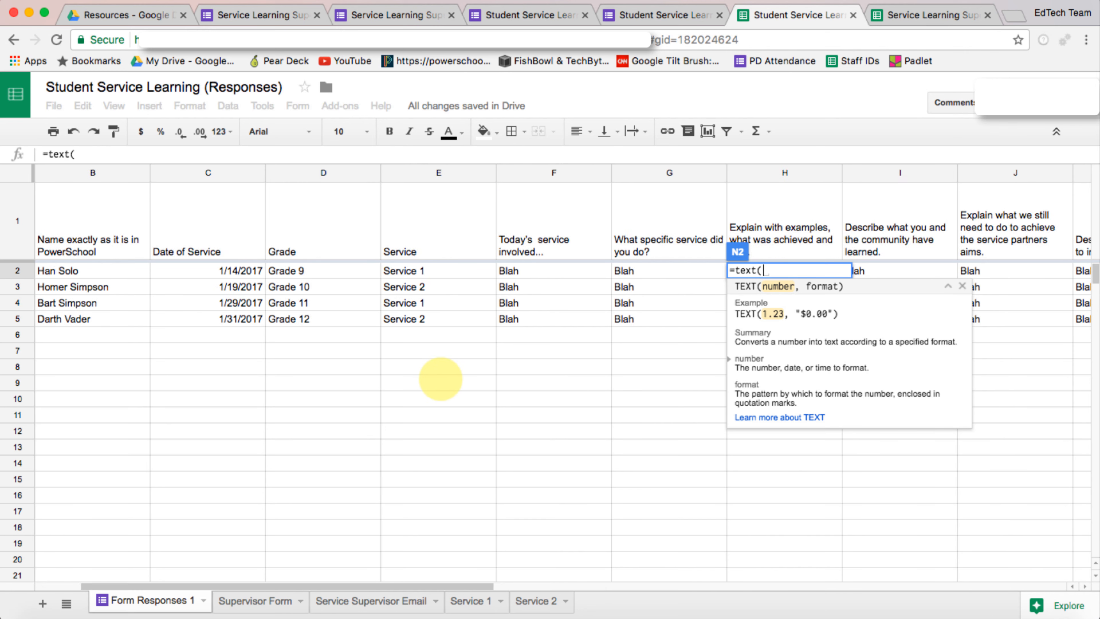
scroll(441, 379, "left", 2)
left_click(294, 270)
scroll(334, 271, "right", 4)
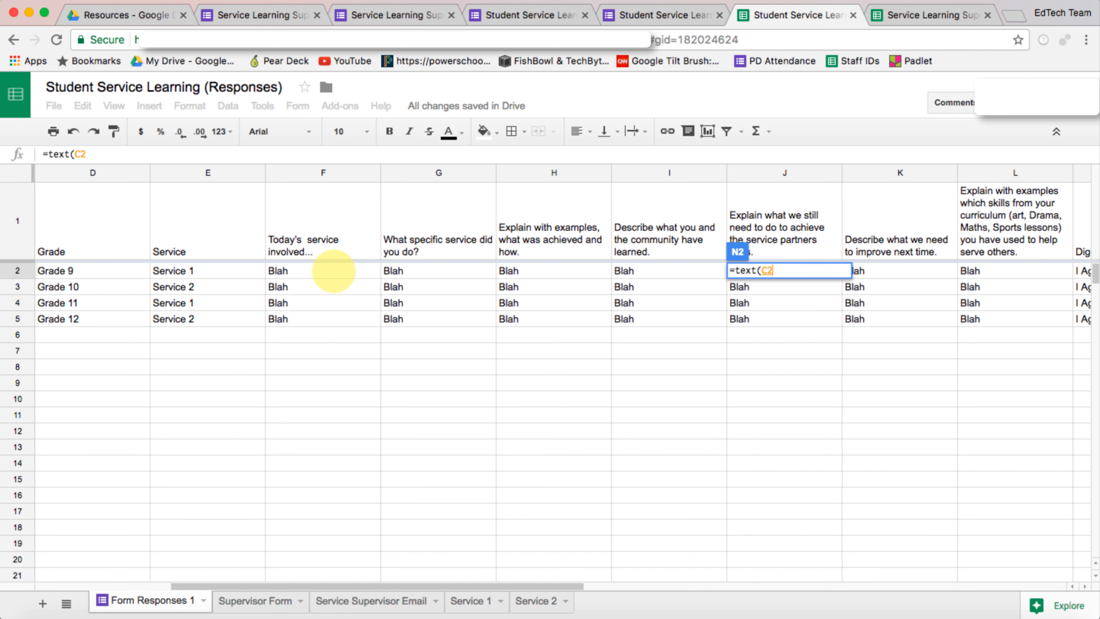
type(",")
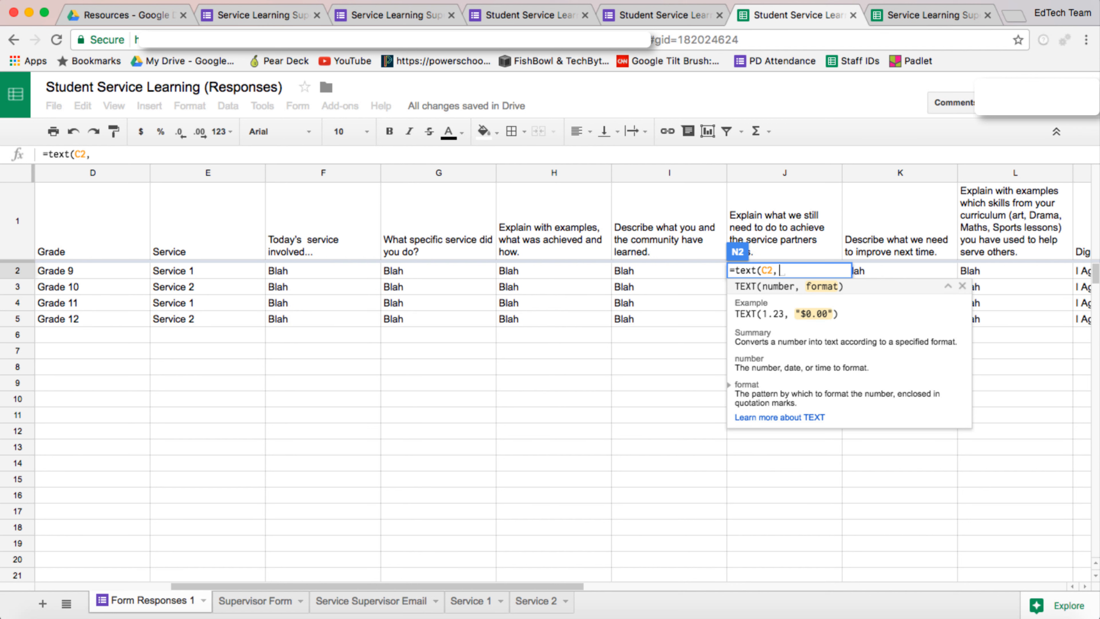
type("\"")
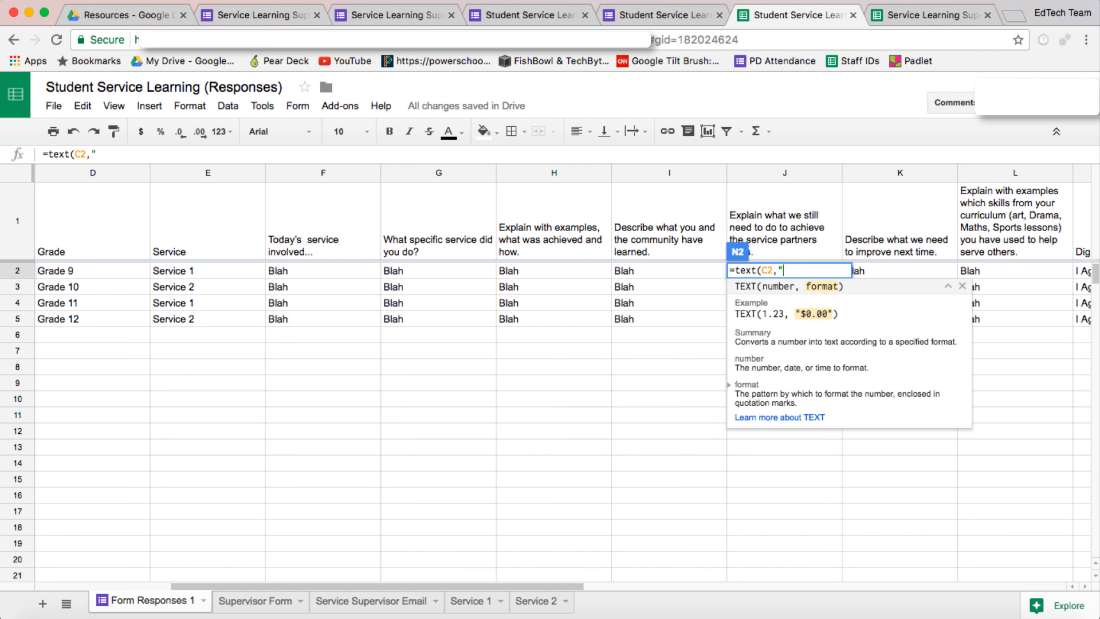
type("m/d/yyyy")
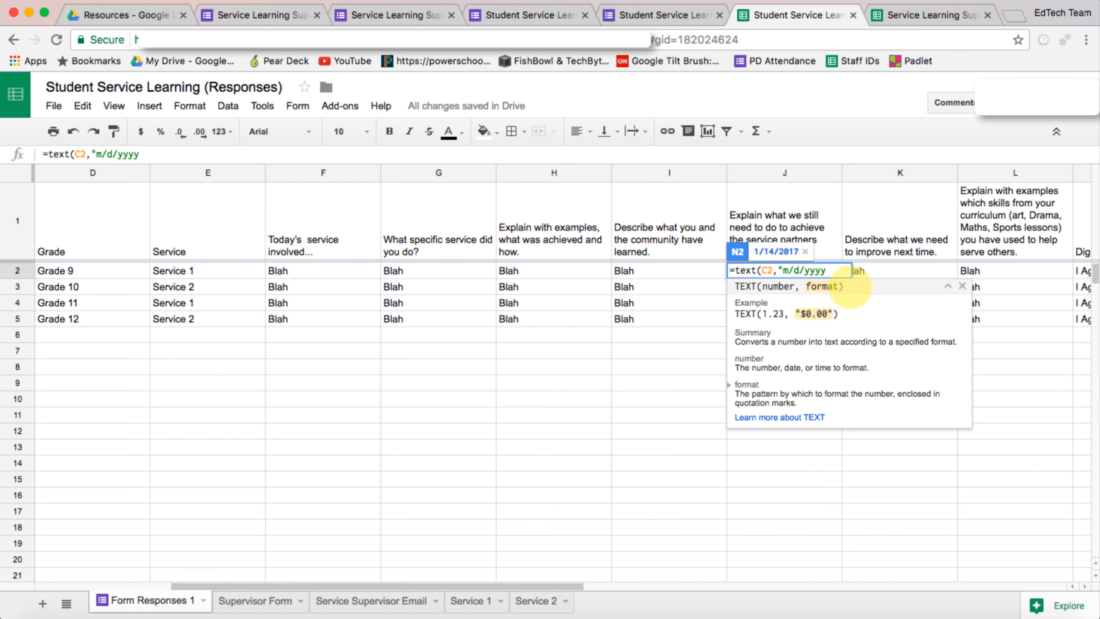
type("\"")
key("Return")
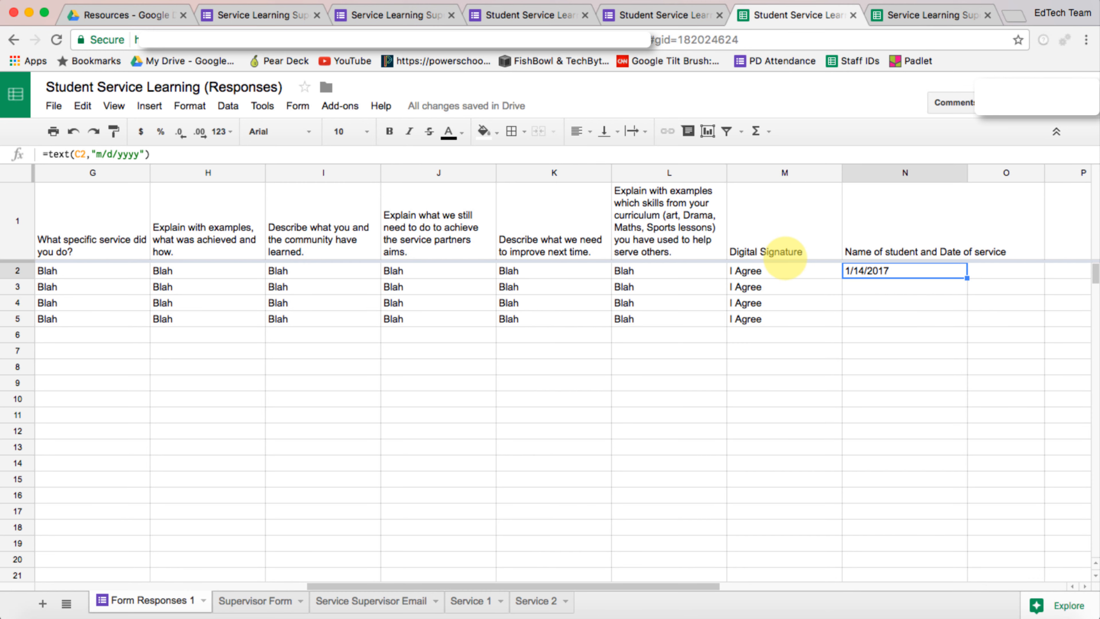
Extend the formula in N2 to =B2&": "&text(C2,"m/d/yyyy") so it joins the student name and service date with a colon.
left_click(48, 154)
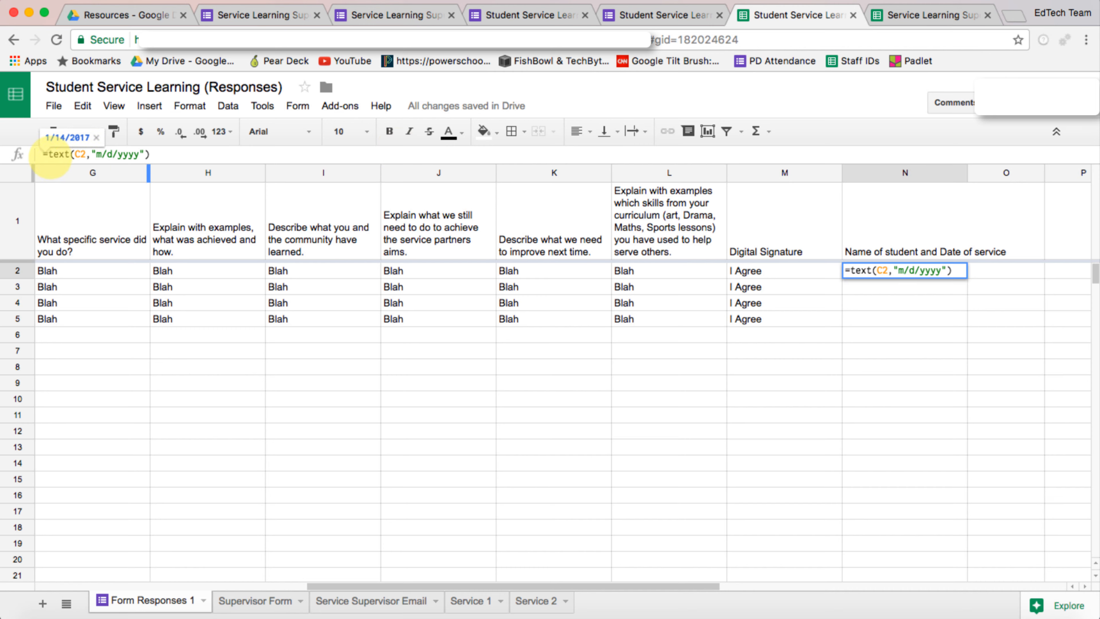
scroll(130, 280, "left", 6)
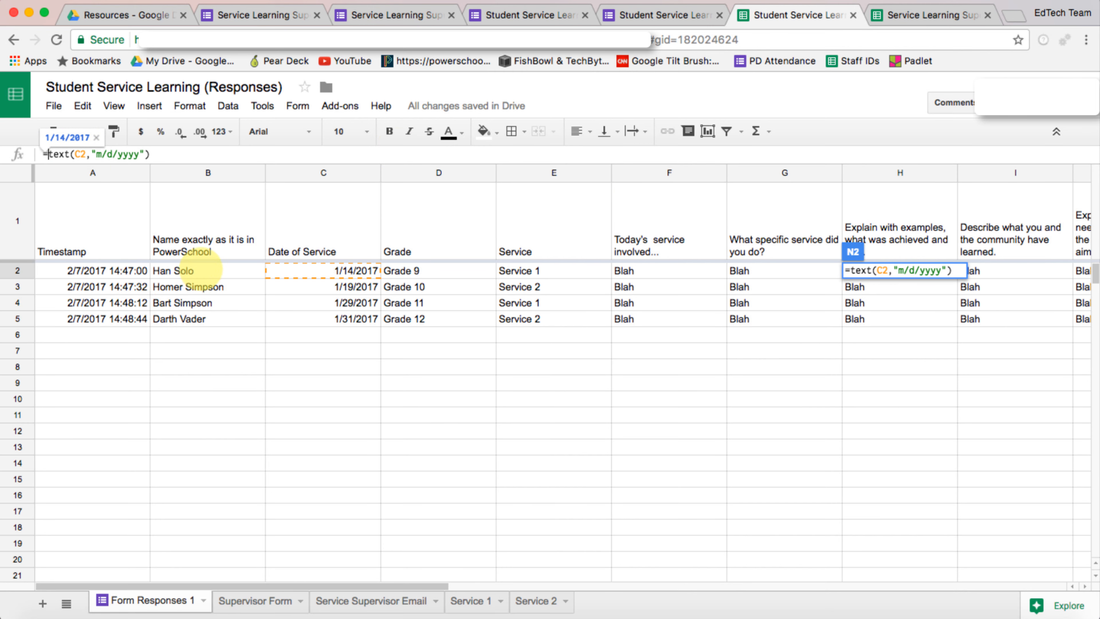
left_click(197, 270)
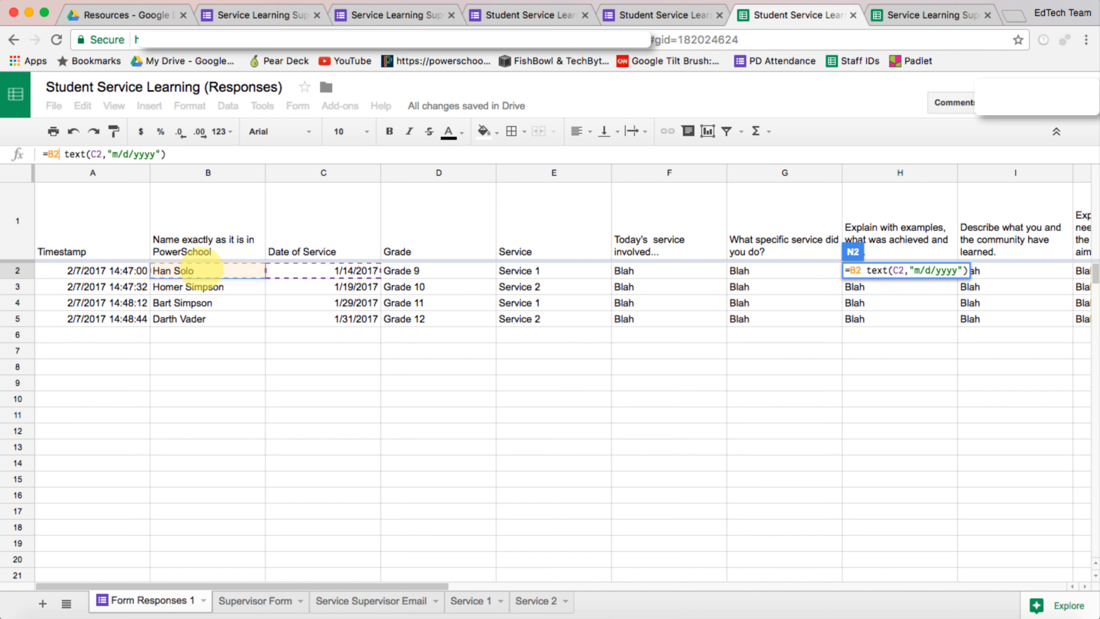
type("&")
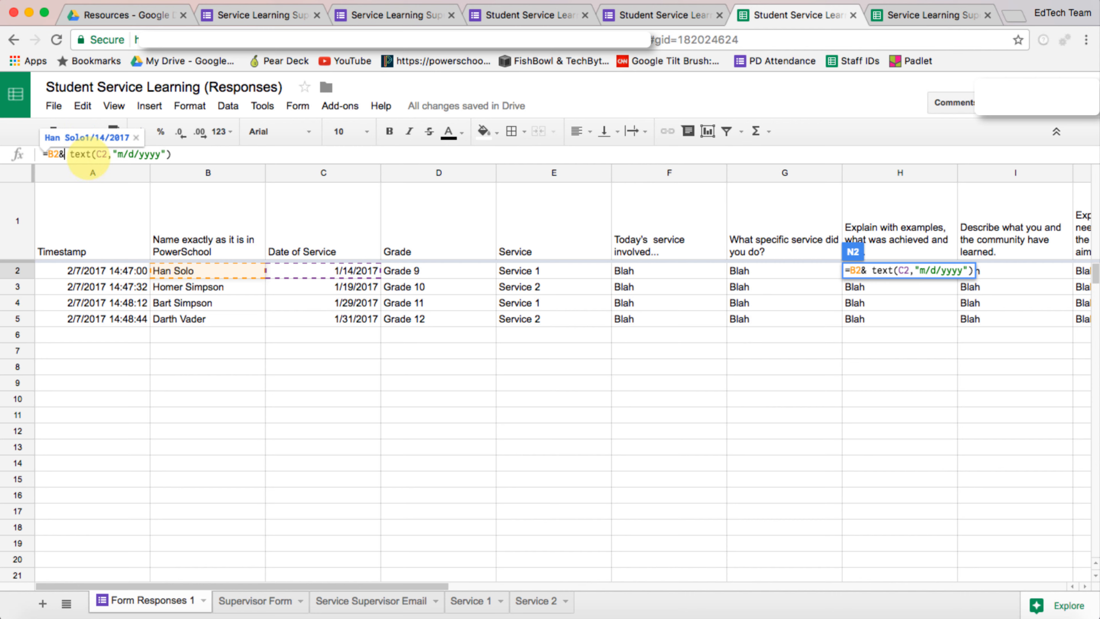
type("\":")
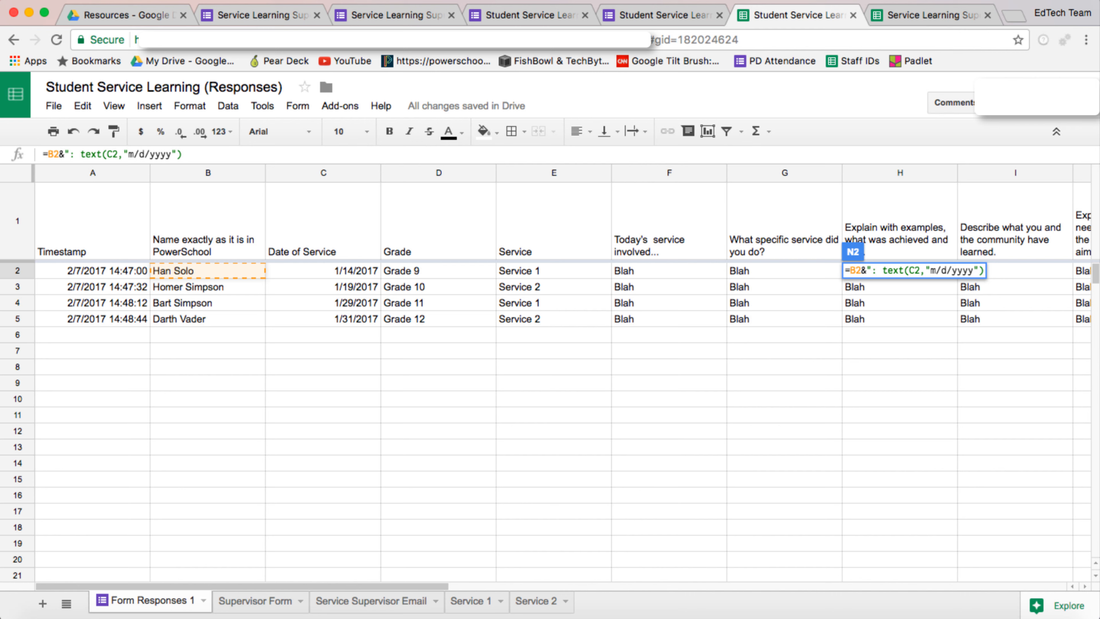
type("\"")
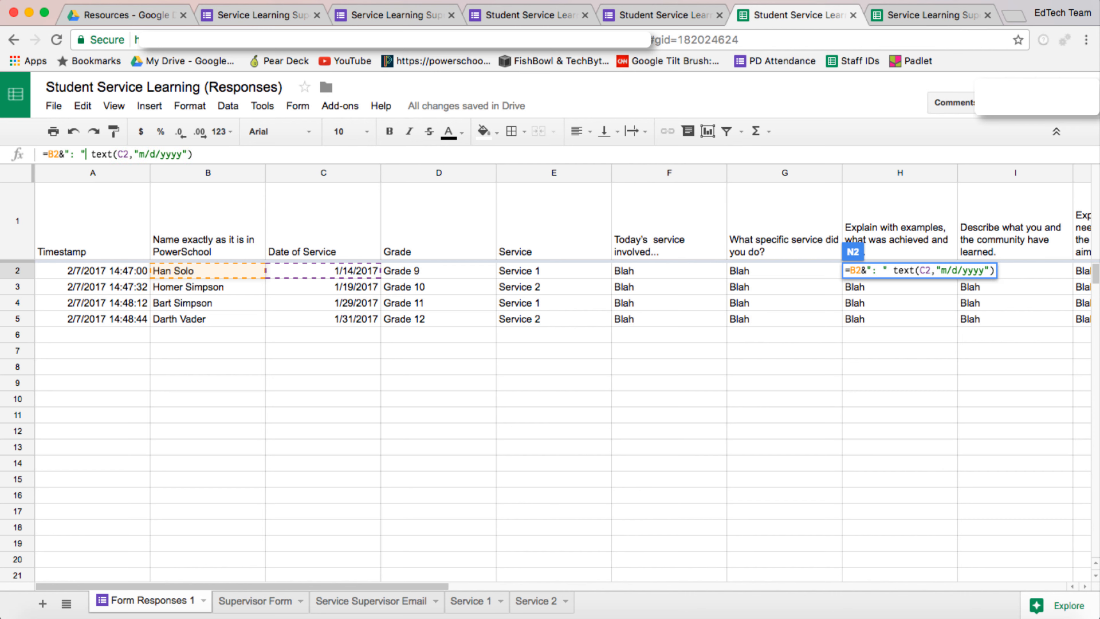
type("&")
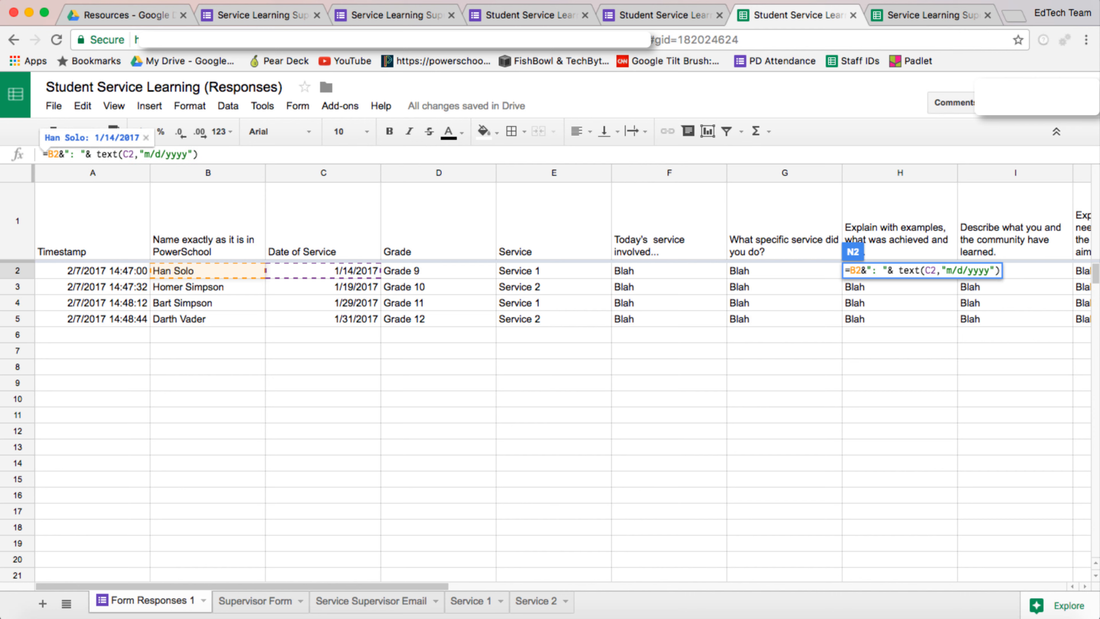
key("Delete")
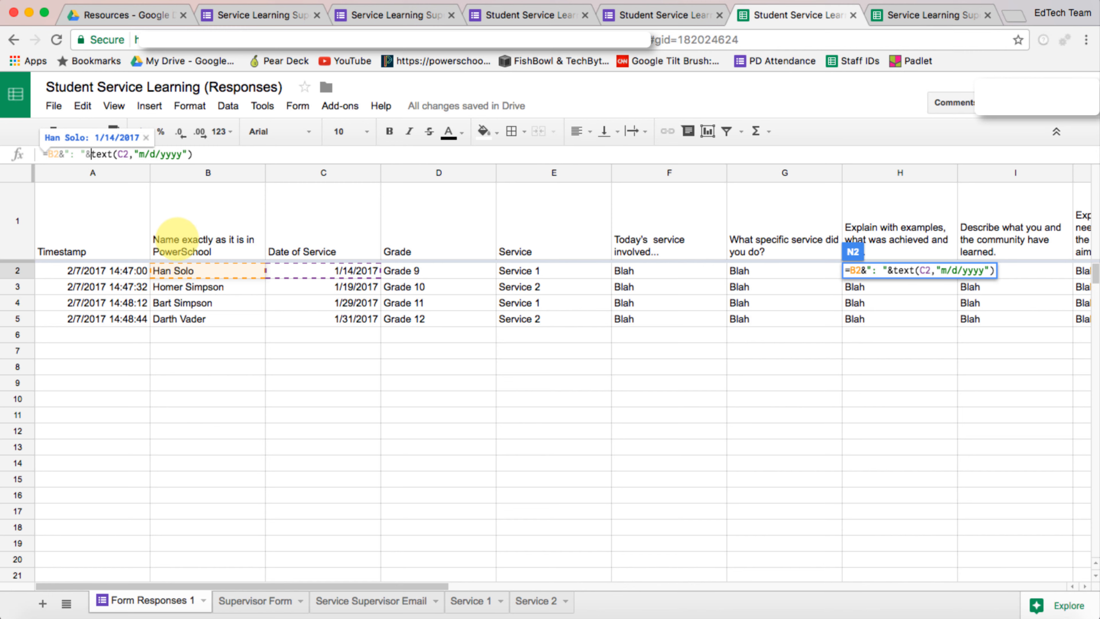
key("Return")
Fill the combined name and date formula from N2 down through N5.
scroll(1003, 324, "right", 3)
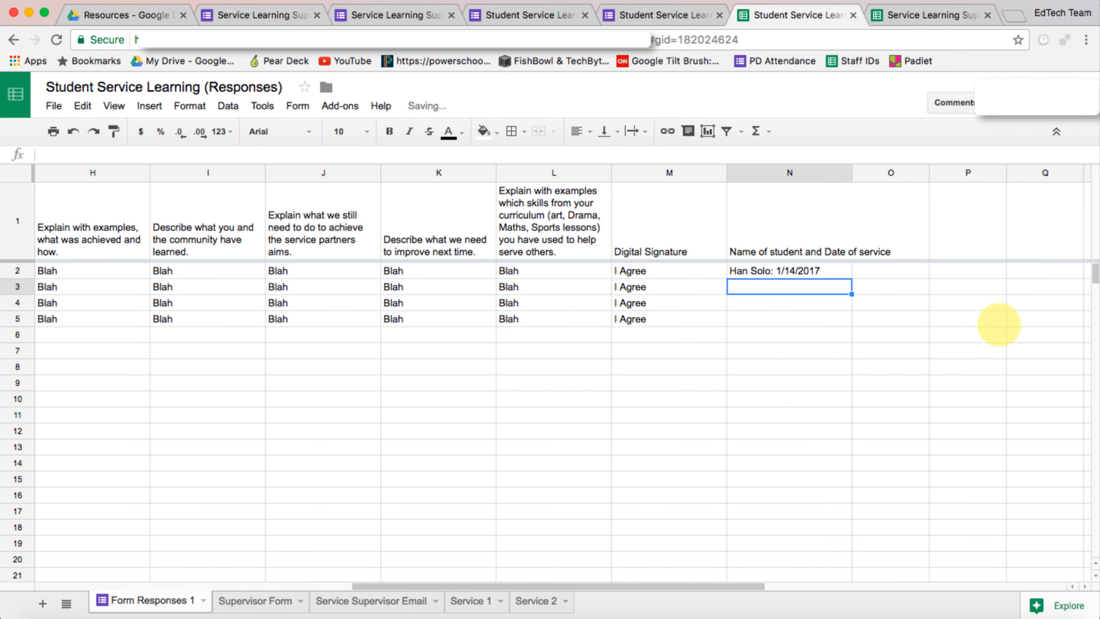
left_click(799, 270)
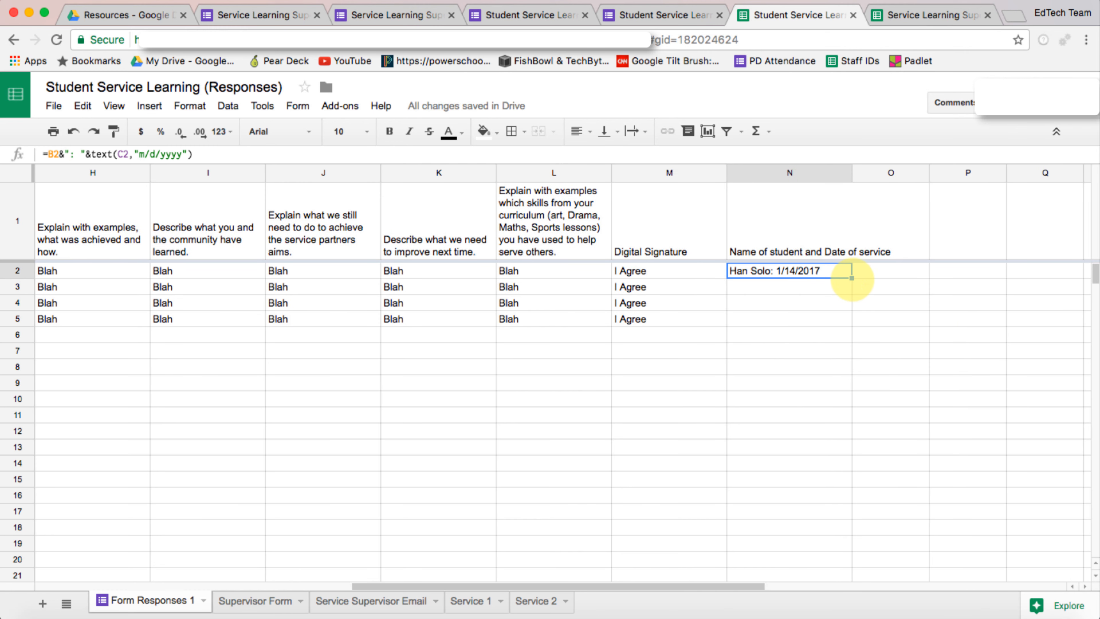
left_click_drag(851, 278, 848, 320)
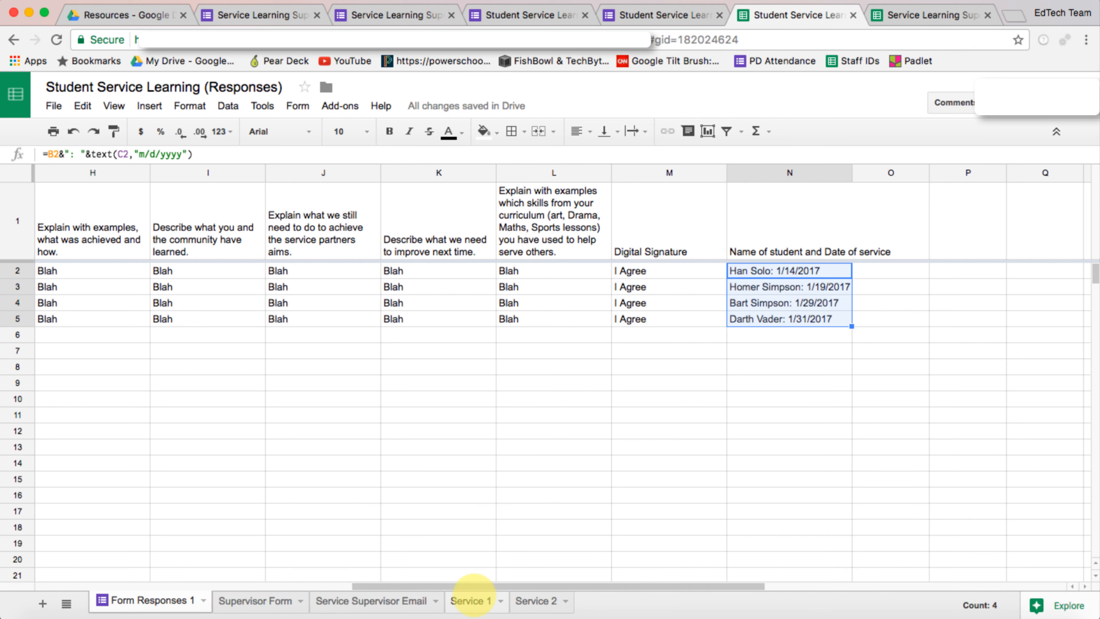
Check the "Name of student and Date of service" column in the Service 1 and Service 2 sheets.
left_click(471, 600)
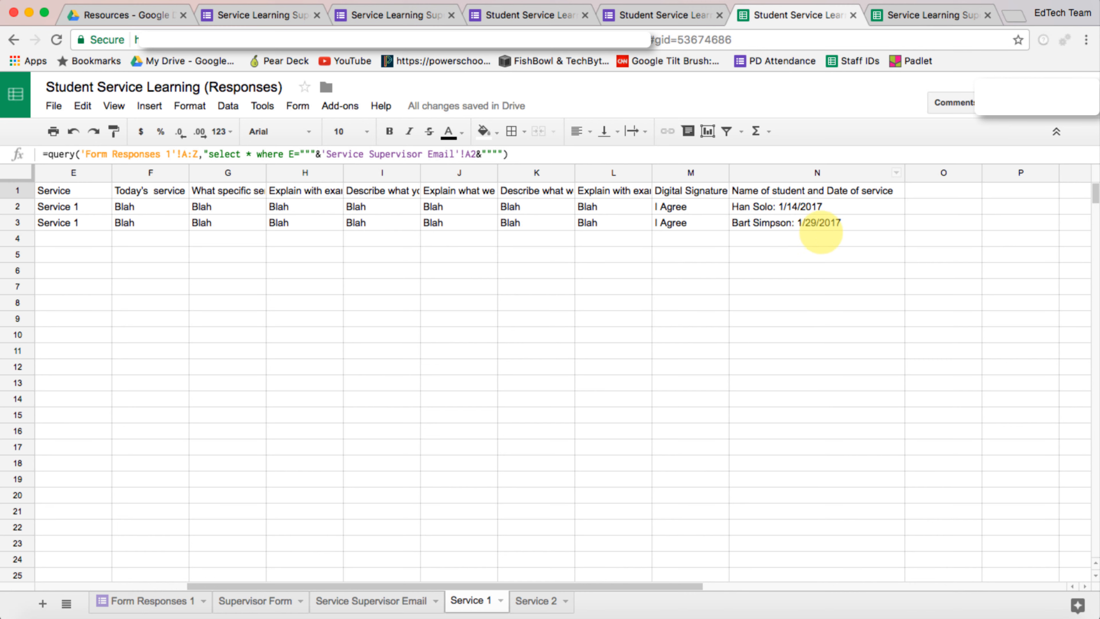
left_click(525, 600)
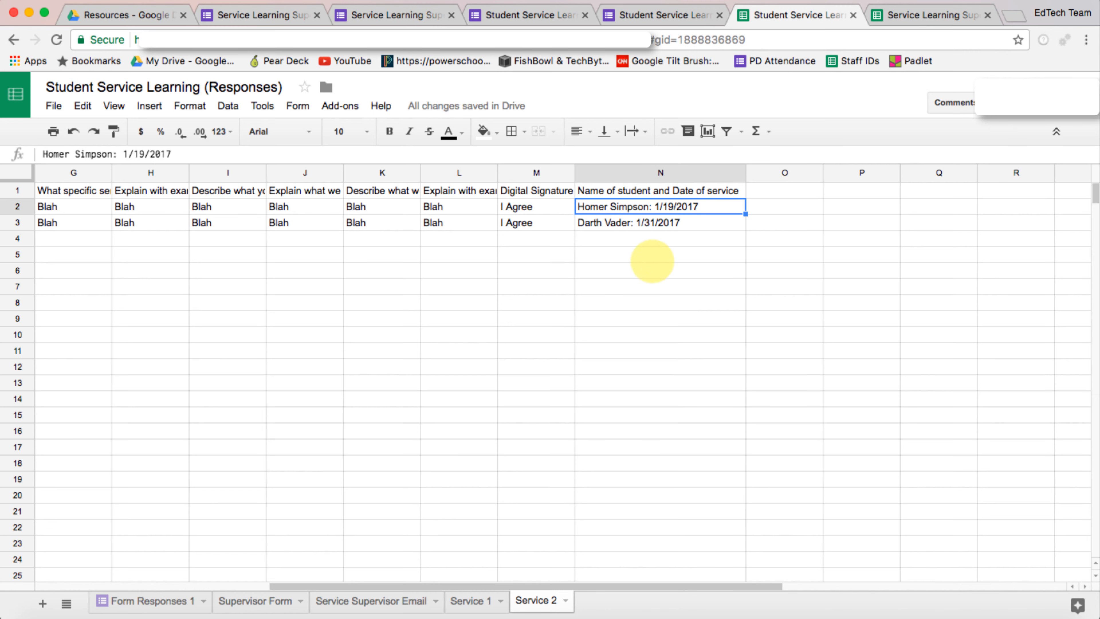
left_click(470, 600)
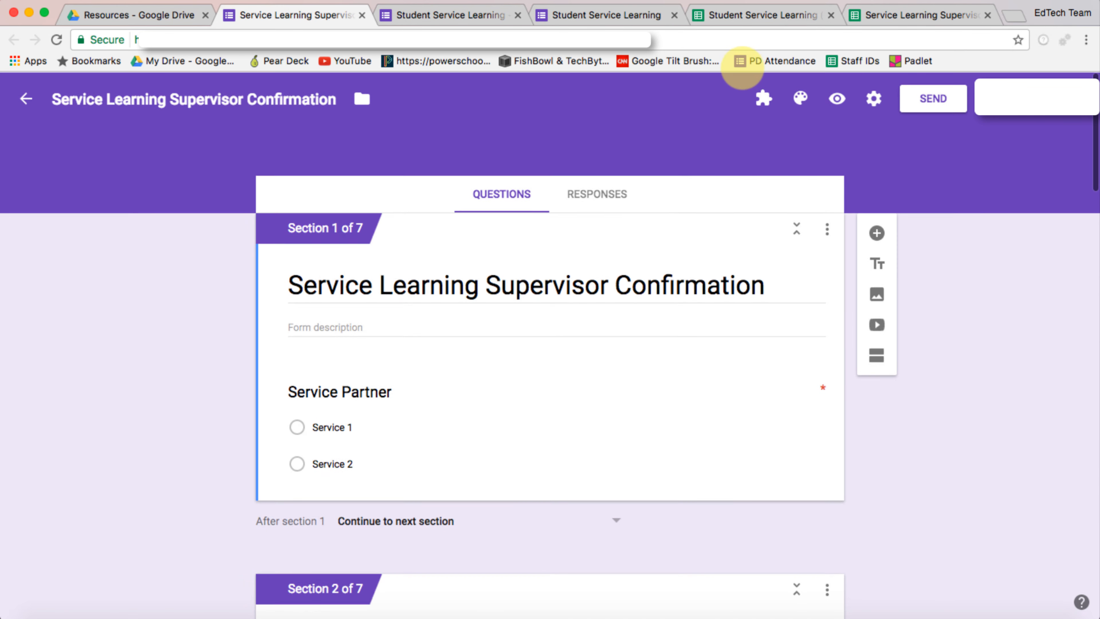
In the Service Learning Supervisor Confirmation form, search the add-on store for formranger, then close the store.
left_click(763, 97)
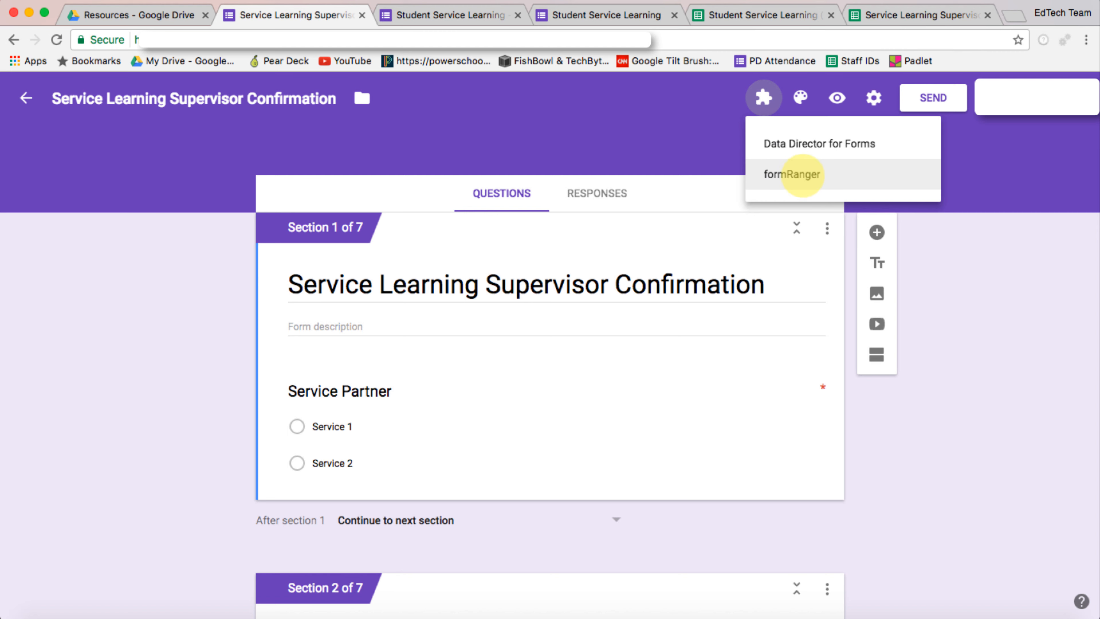
left_click(1021, 121)
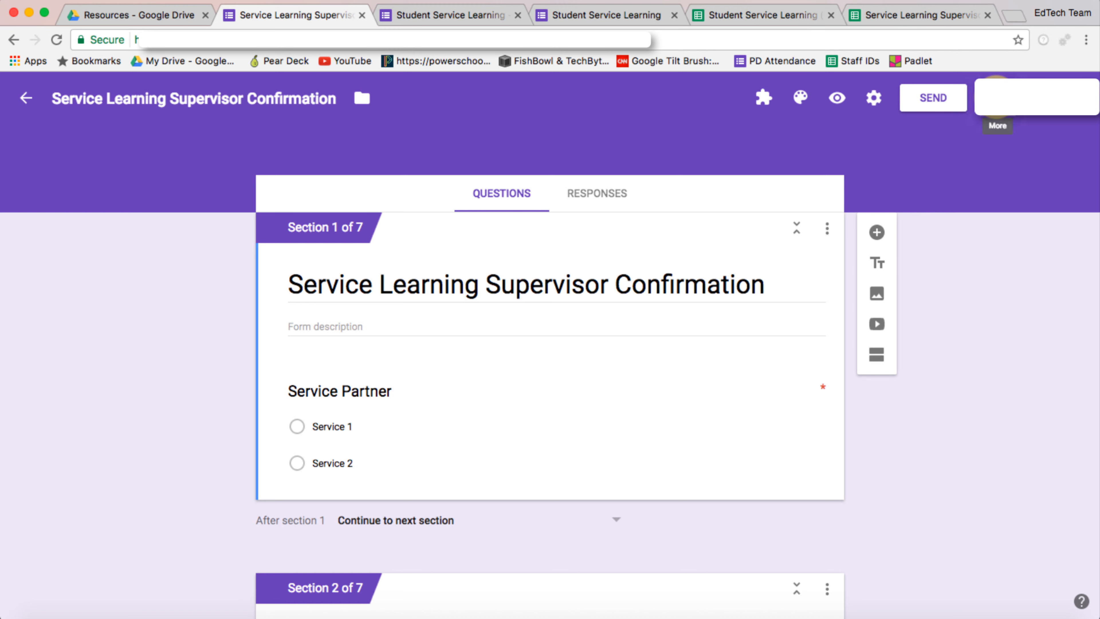
left_click(995, 97)
left_click(981, 392)
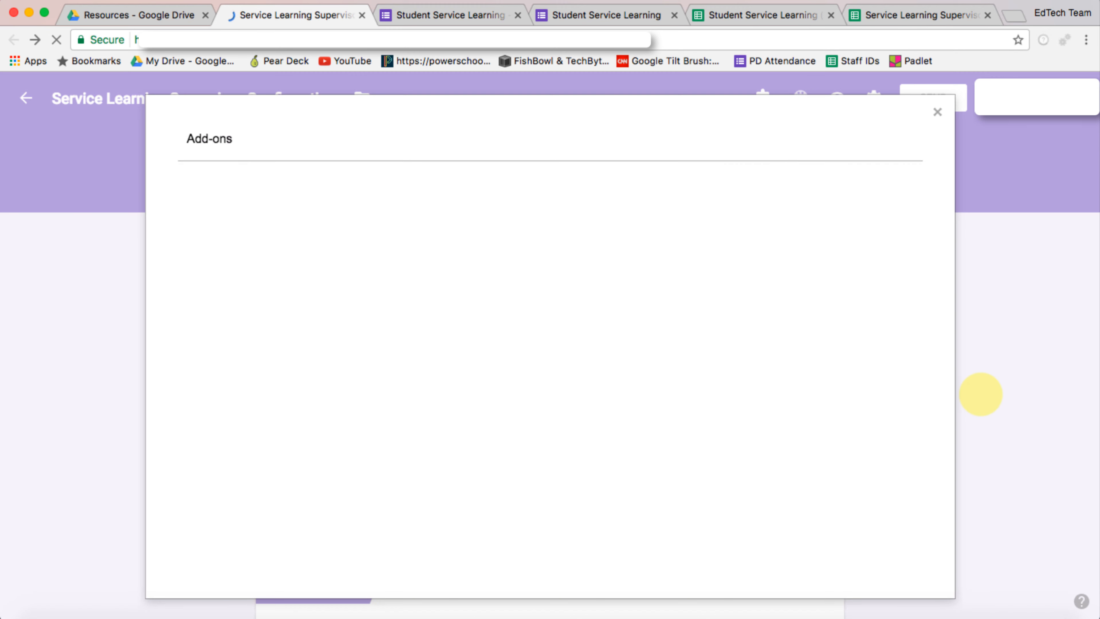
left_click(773, 176)
type("formranger")
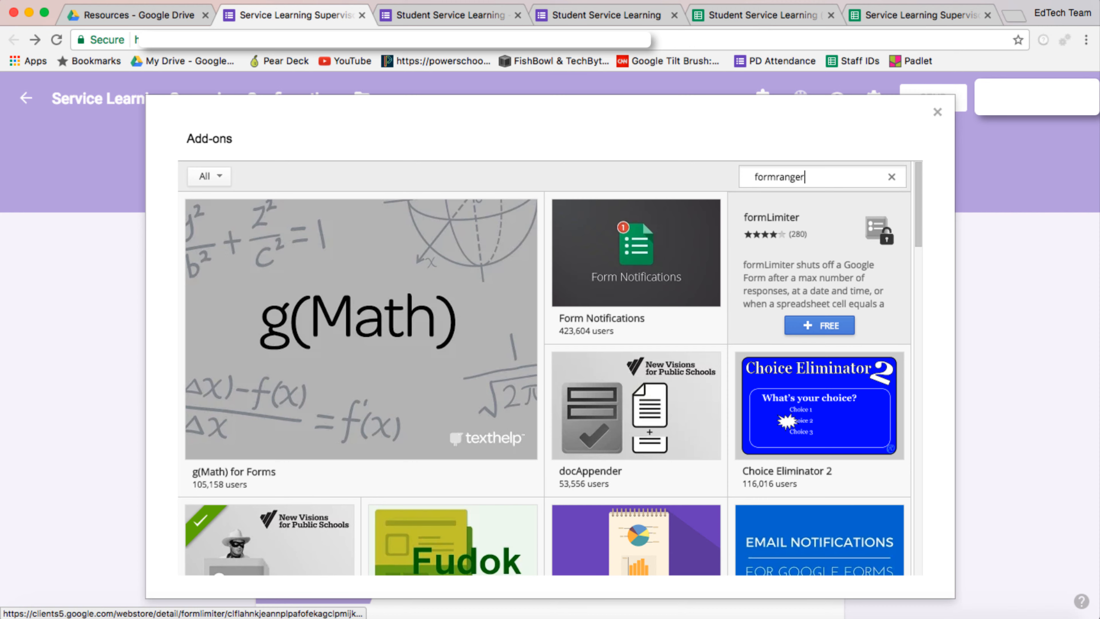
key("Return")
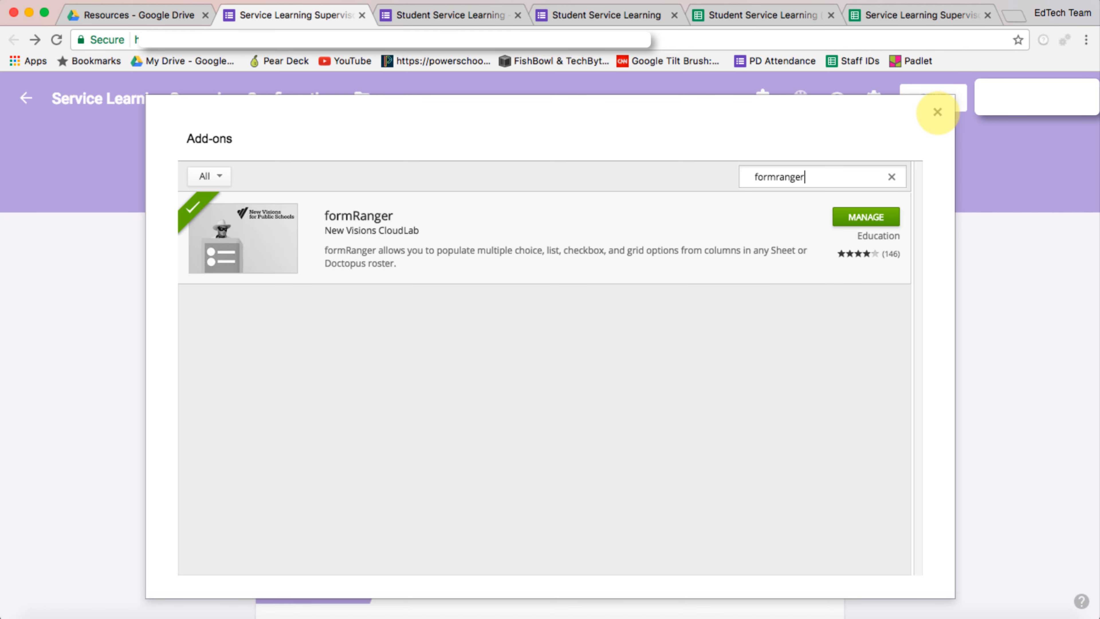
left_click(937, 112)
Start the formRanger add-on and grant it the requested Google account permissions.
left_click(762, 97)
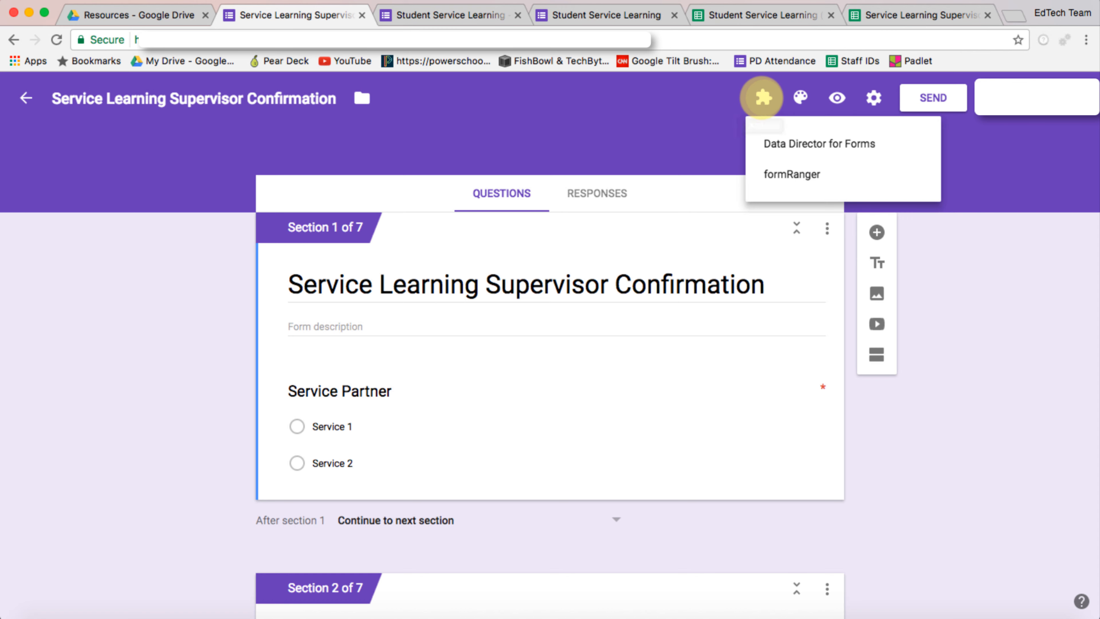
left_click(810, 175)
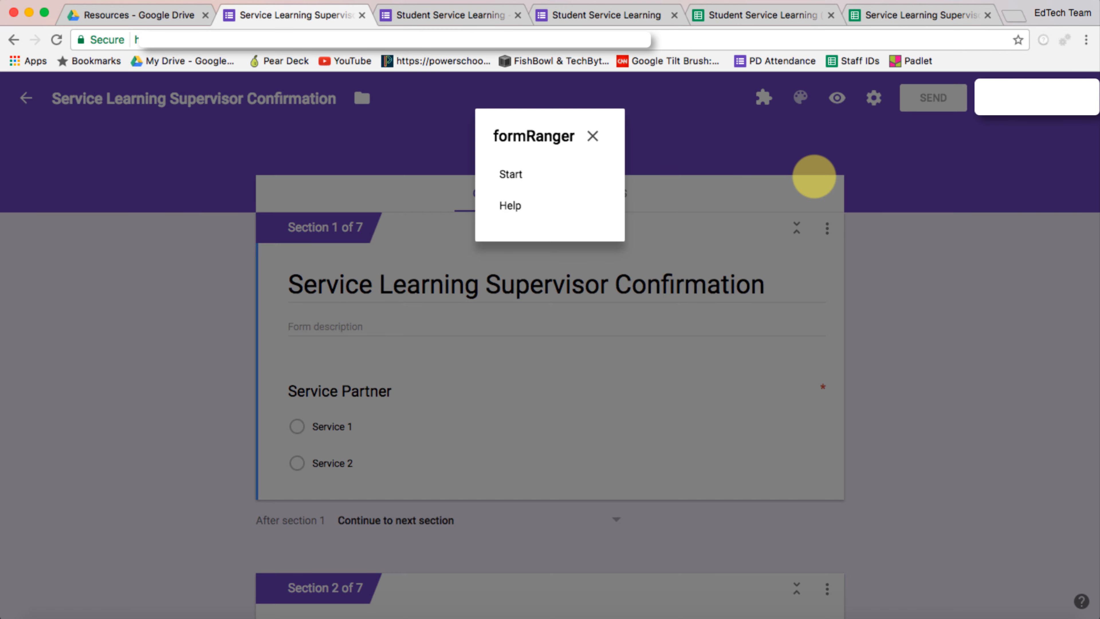
left_click(510, 173)
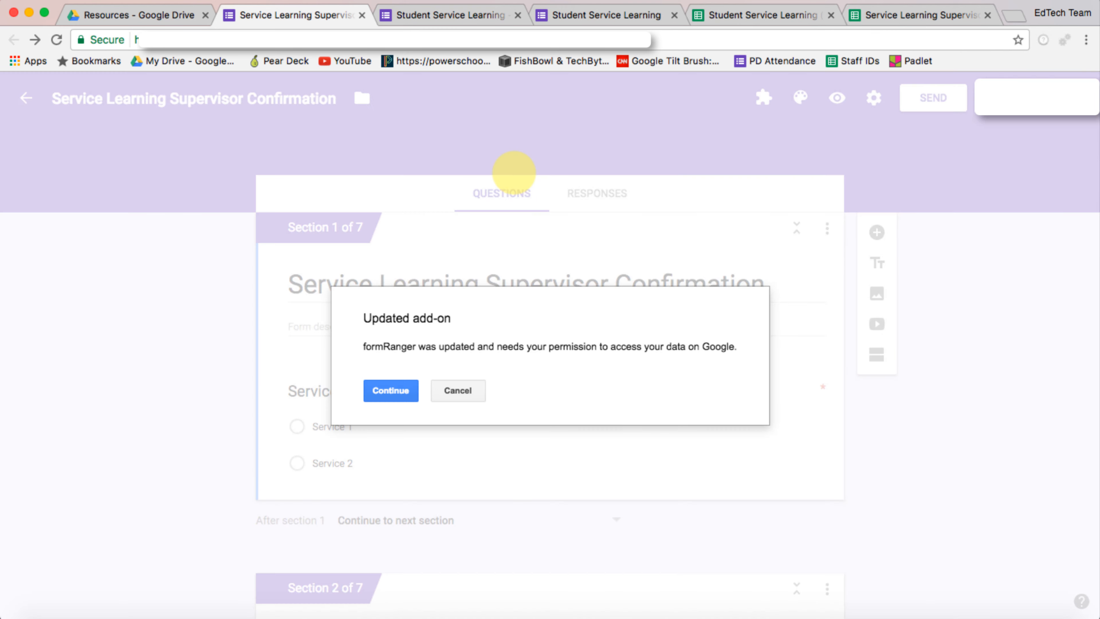
left_click(390, 390)
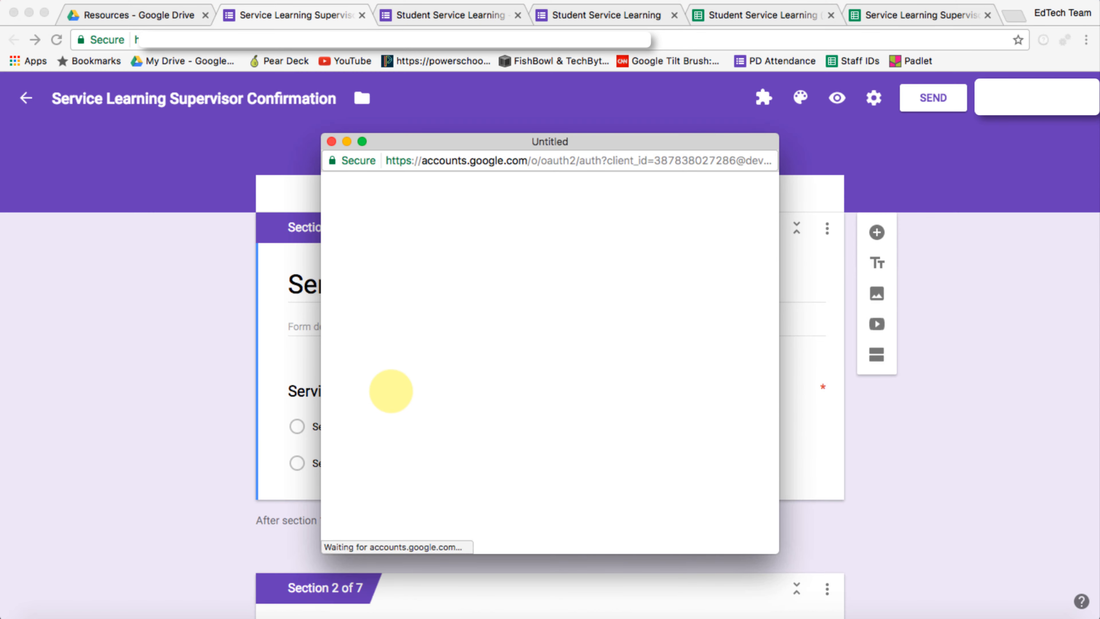
scroll(617, 423, "down", 5)
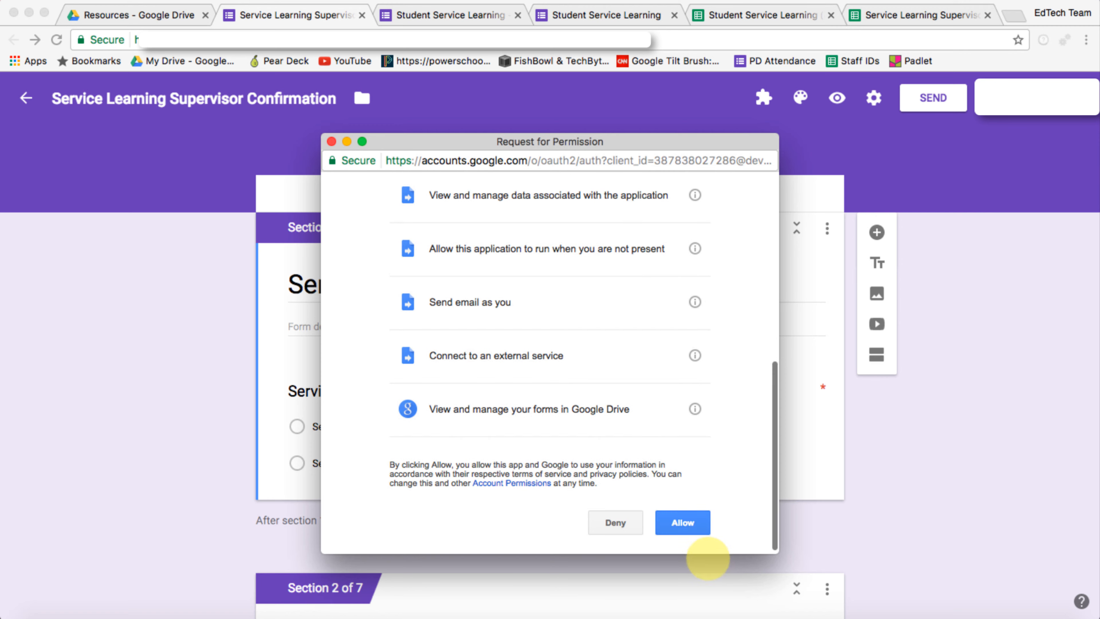
left_click(688, 522)
Turn on formRanger's auto-repopulation of questions both on form submit and every hour.
scroll(938, 422, "down", 2)
scroll(940, 419, "up", 3)
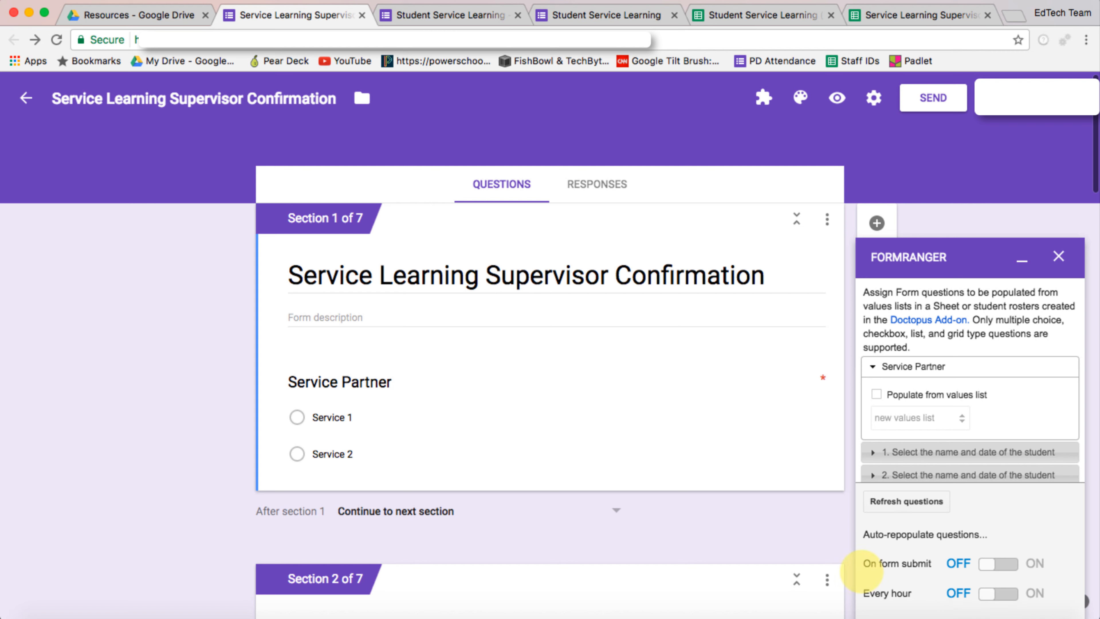
left_click(1008, 562)
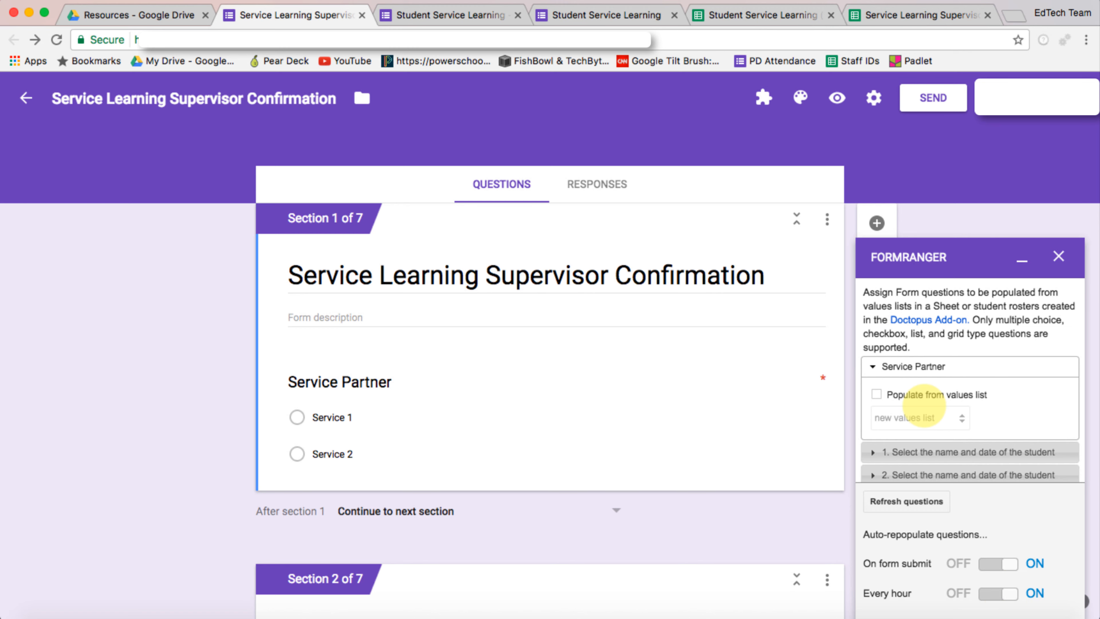
Enable populating "1. Select the name and date of the student" from a values list, with Student Service Learning (Responses) as the source spreadsheet.
scroll(634, 404, "down", 8)
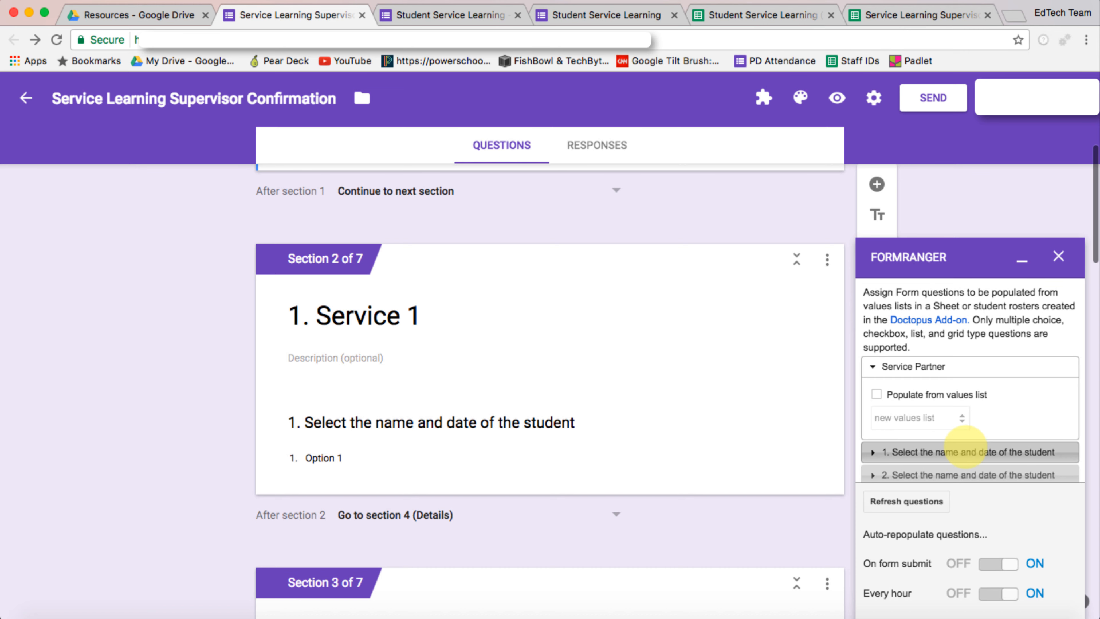
scroll(969, 447, "down", 3)
left_click(908, 393)
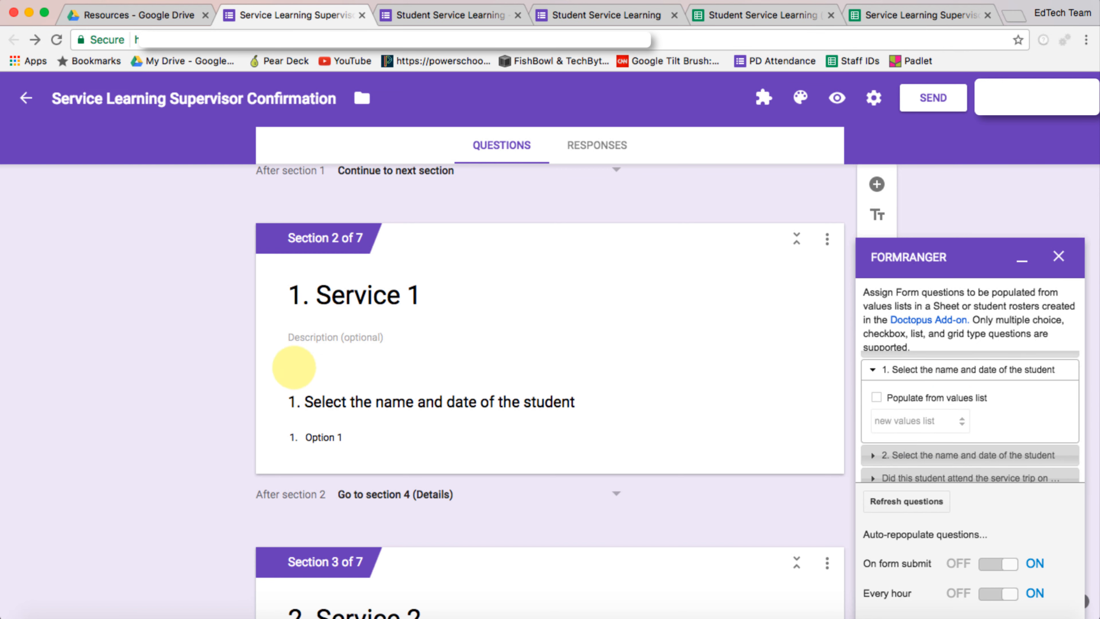
left_click(876, 397)
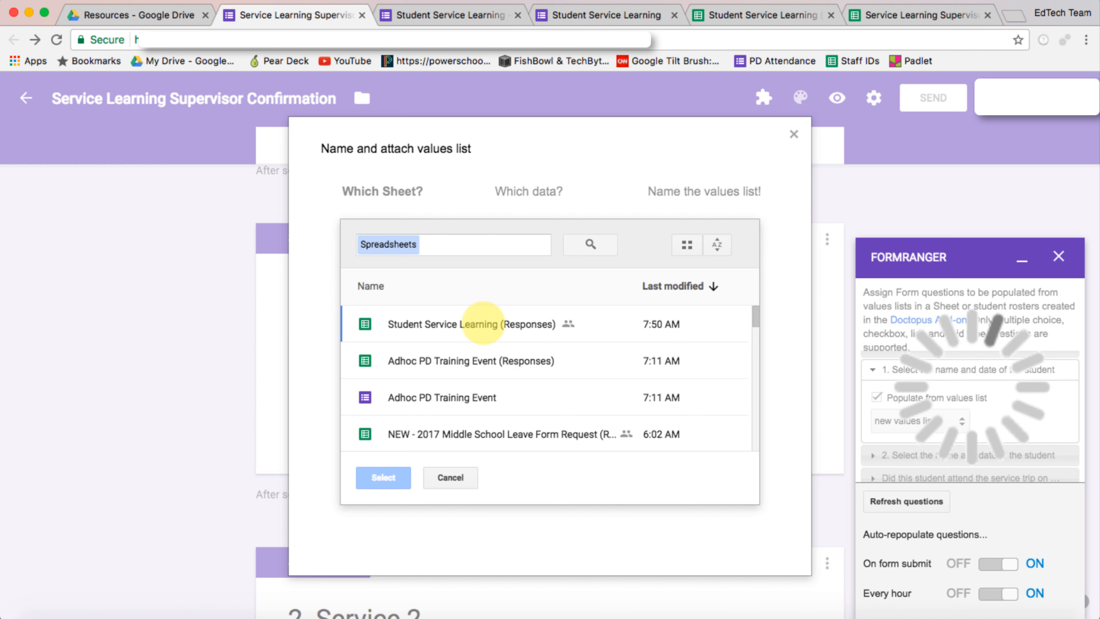
left_click(478, 323)
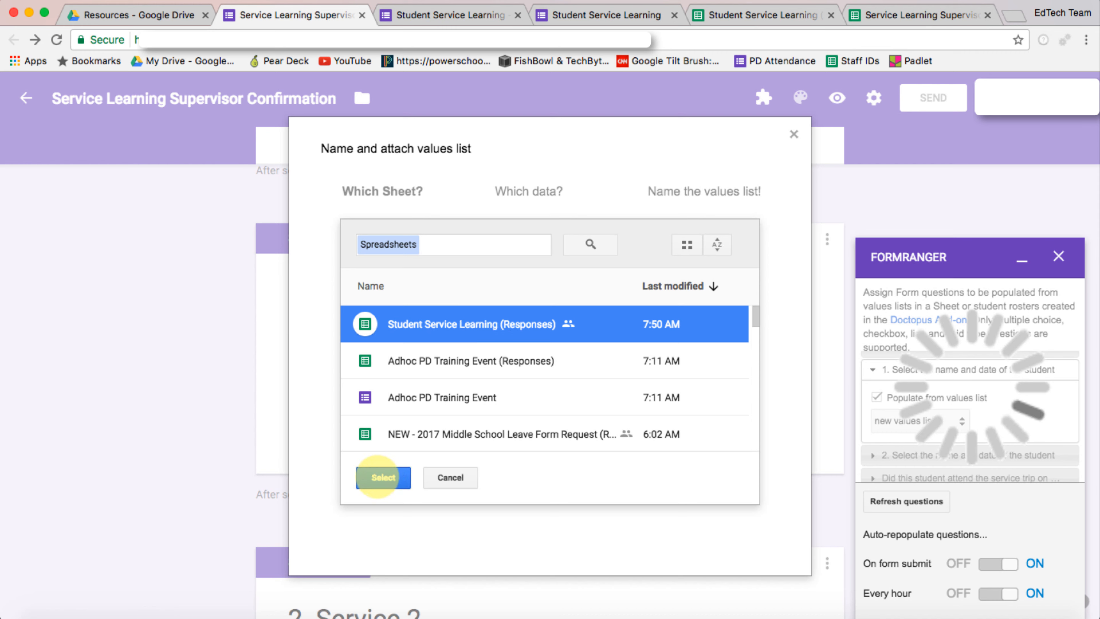
left_click(381, 476)
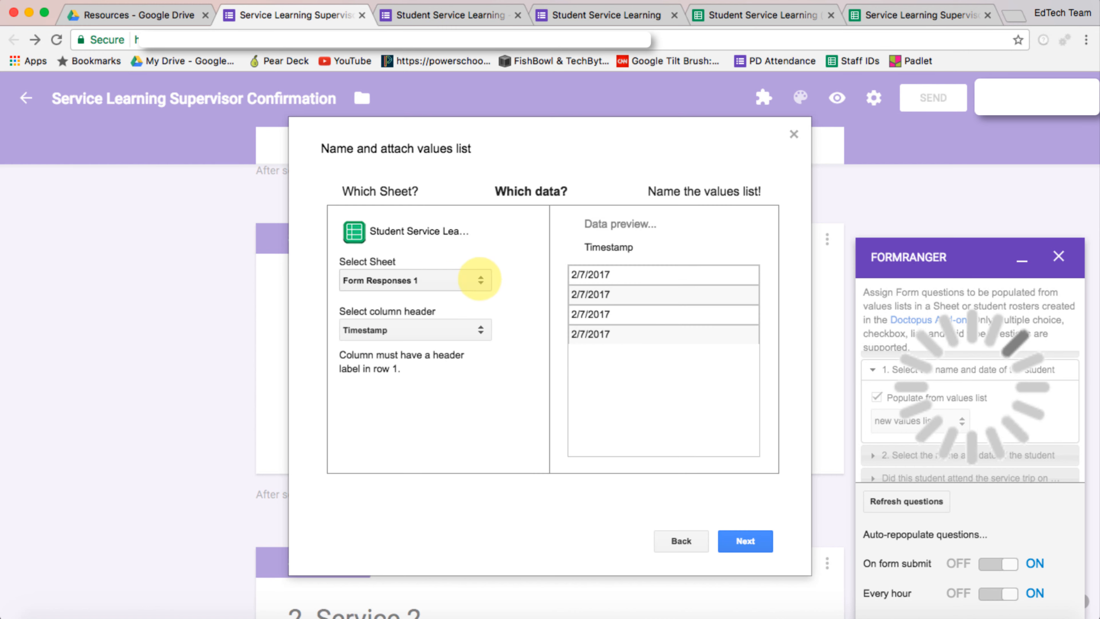
Base the first question's values list on the Service 1 sheet's "Name of student and Date of service" column.
left_click(479, 279)
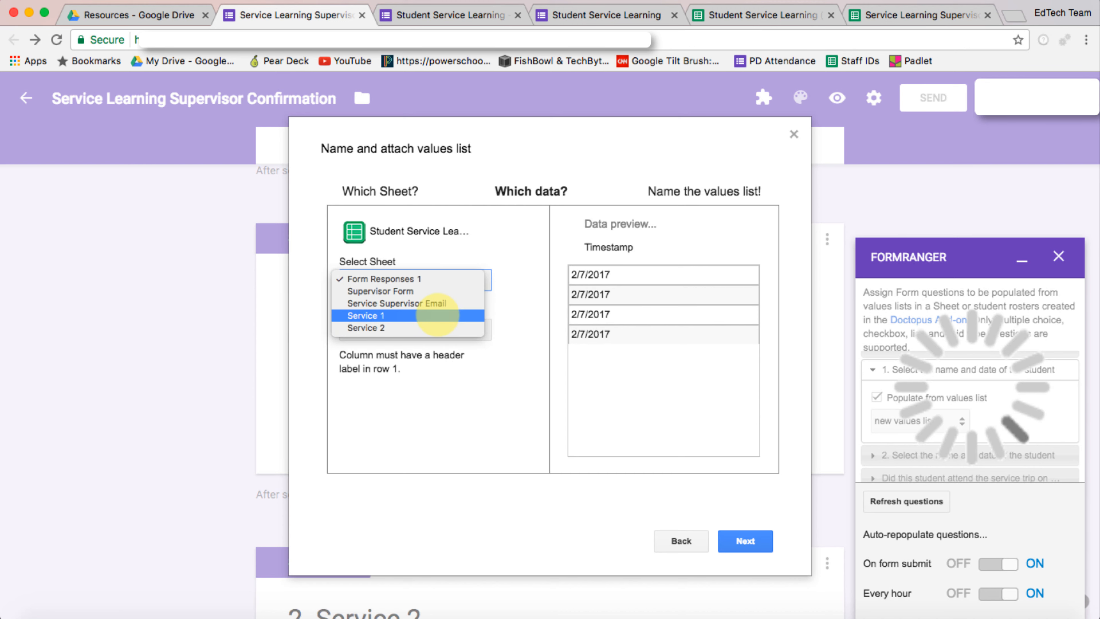
left_click(437, 315)
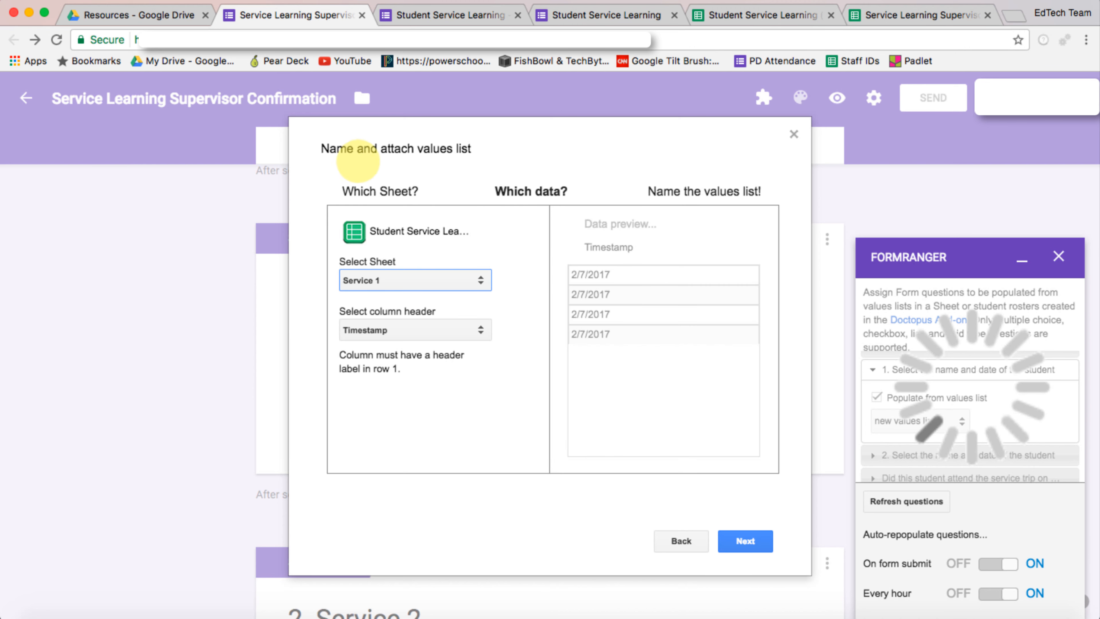
left_click_drag(337, 148, 284, 126)
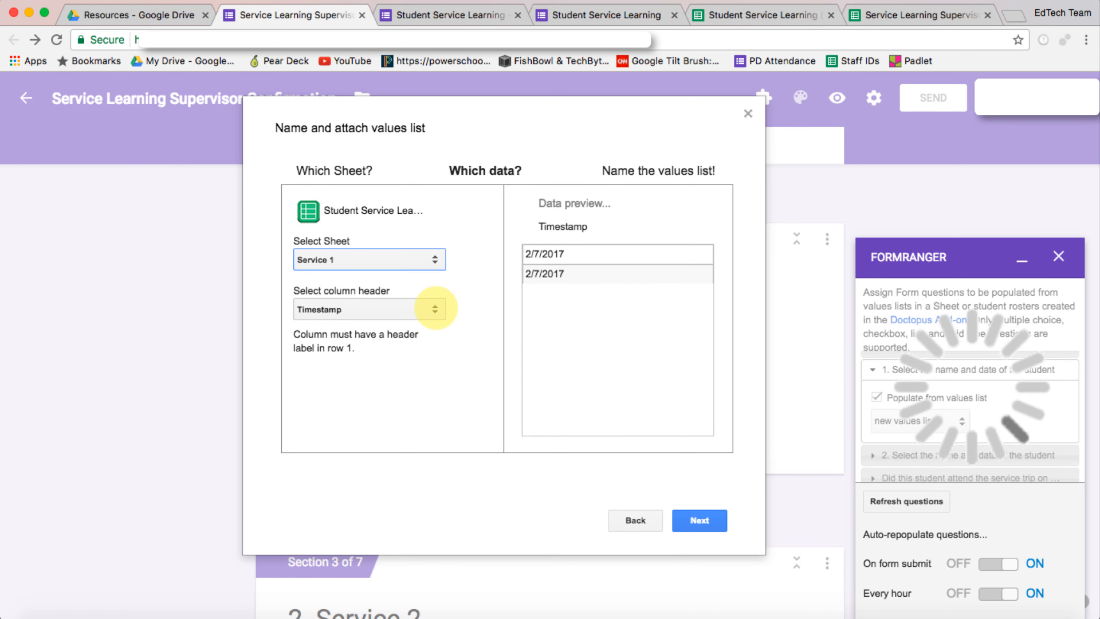
left_click(435, 308)
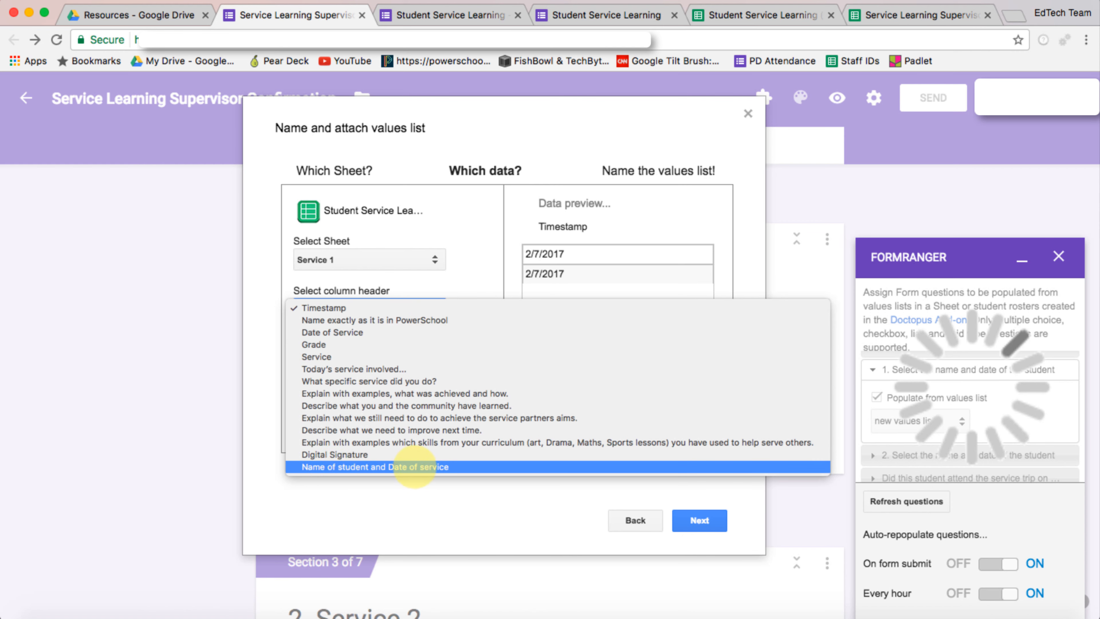
left_click(416, 467)
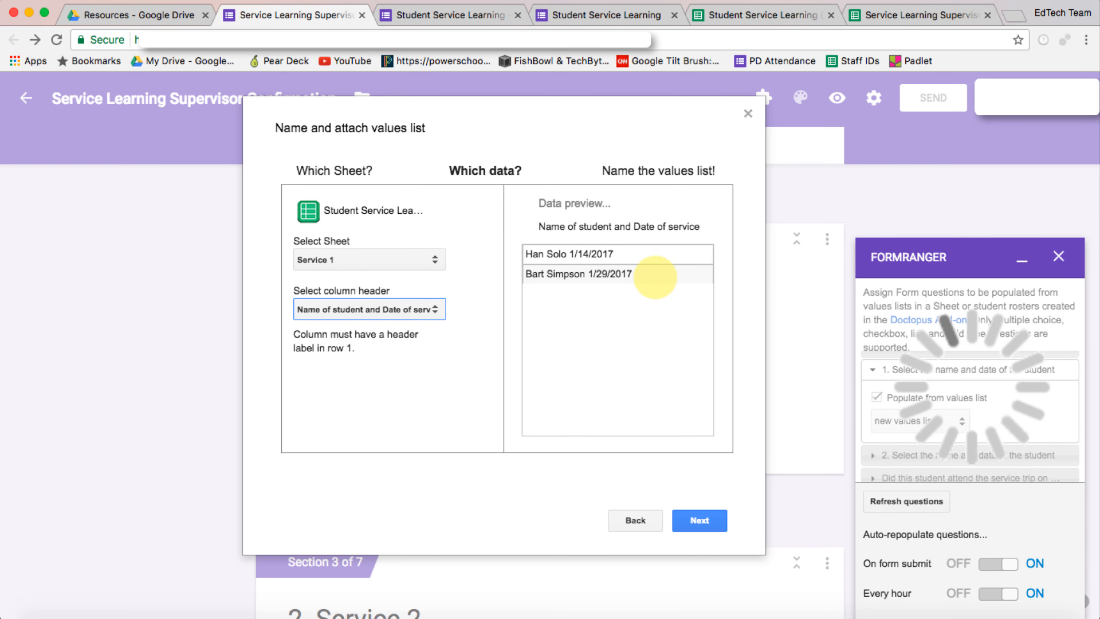
left_click(699, 520)
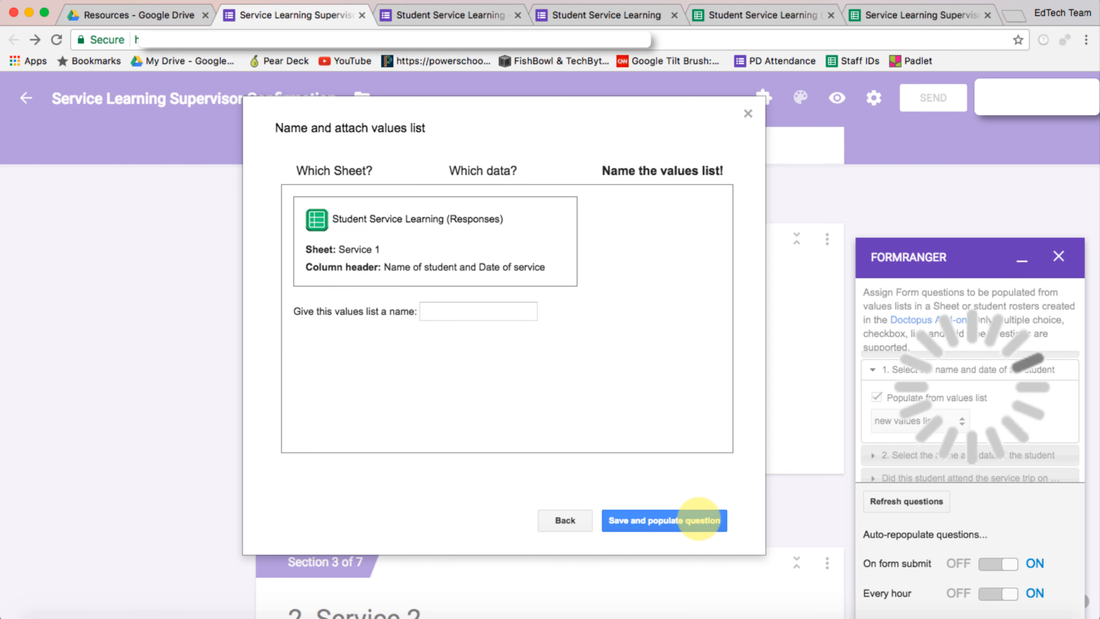
Name the values list "S1 Name and Date", save it and populate the first student question.
left_click(456, 312)
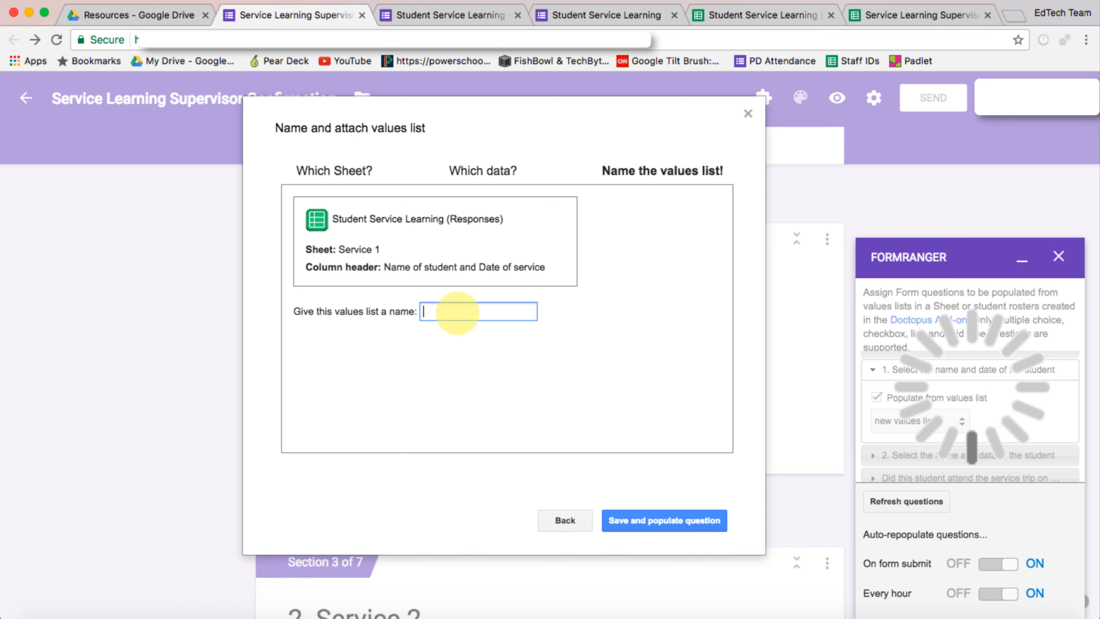
type("Nam")
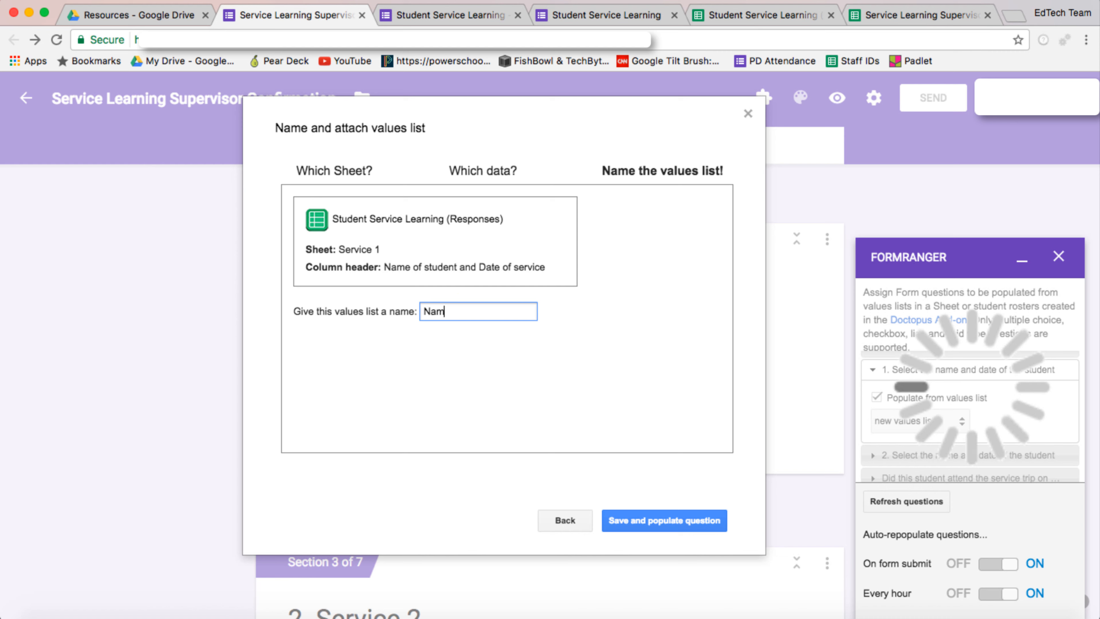
type("e and Dat")
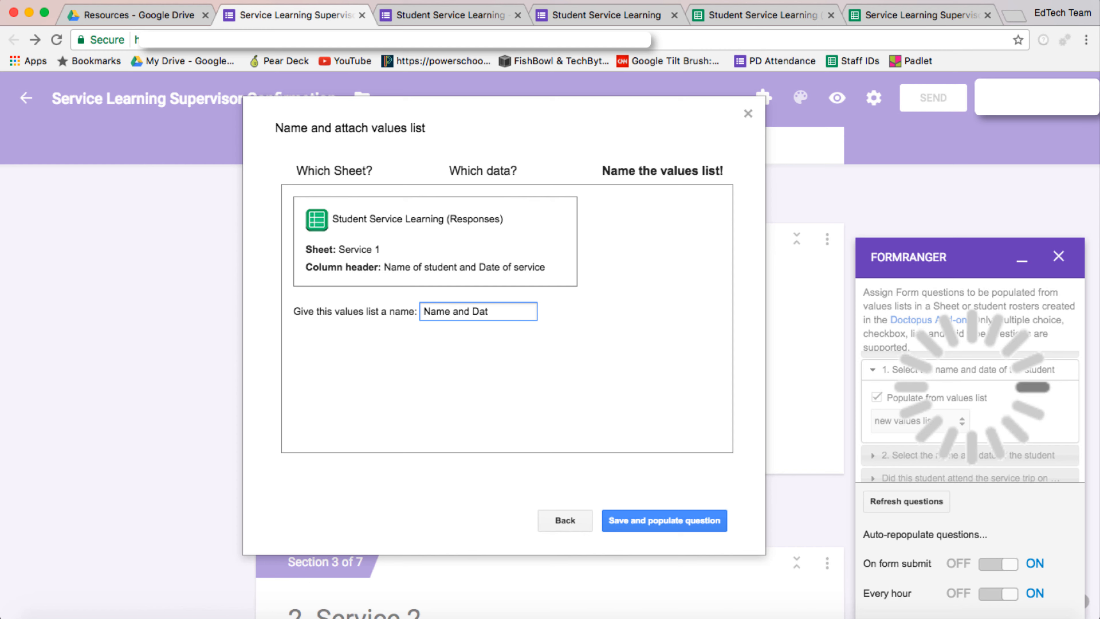
type("e")
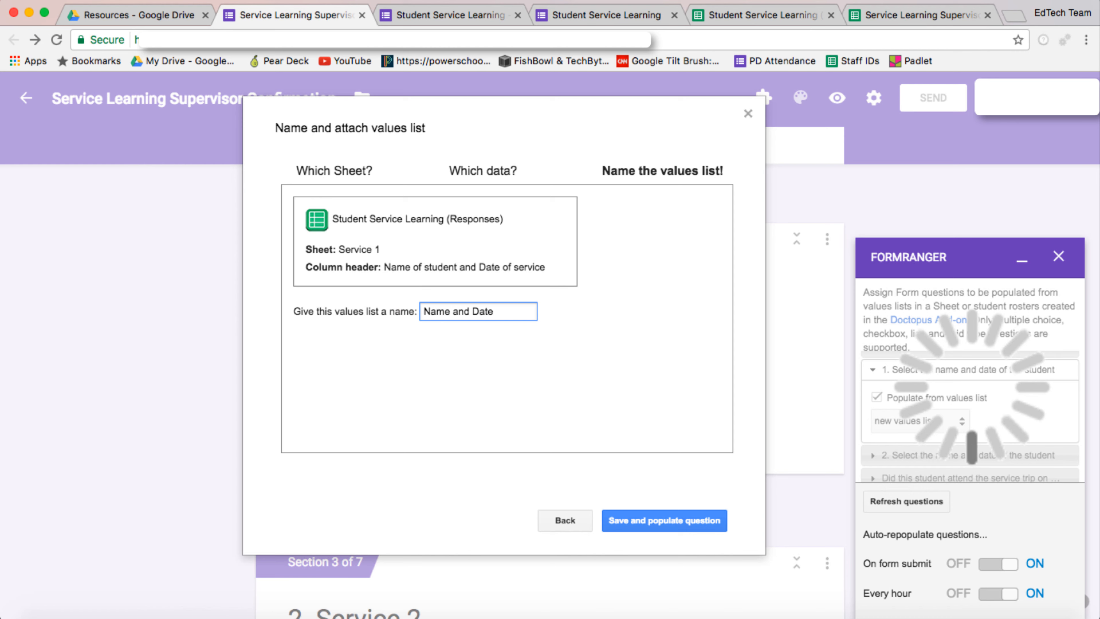
type("S1")
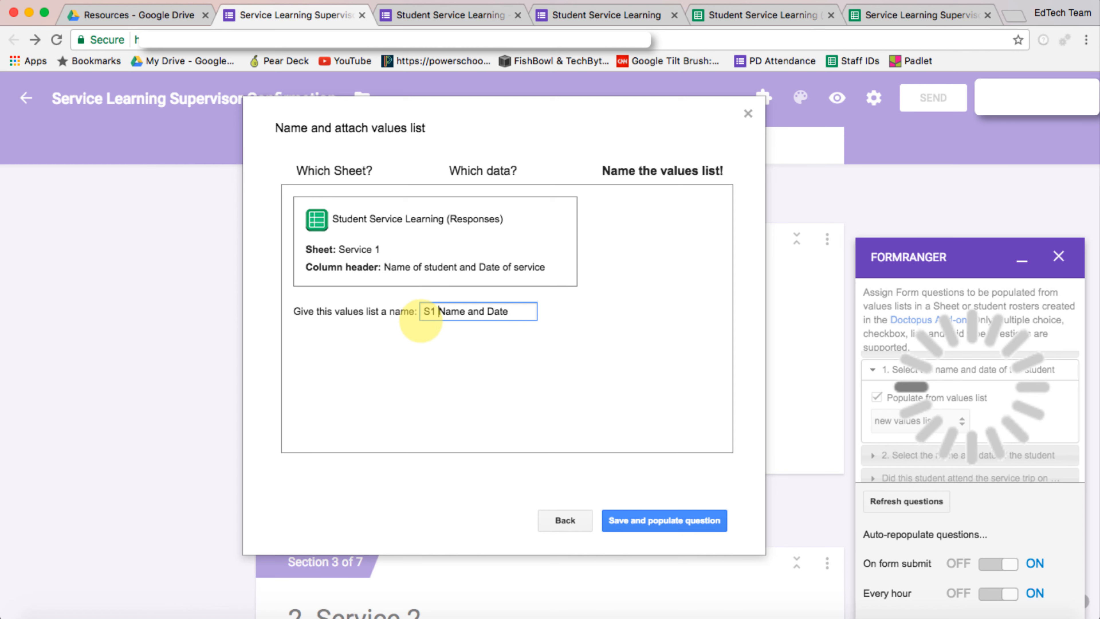
left_click(669, 520)
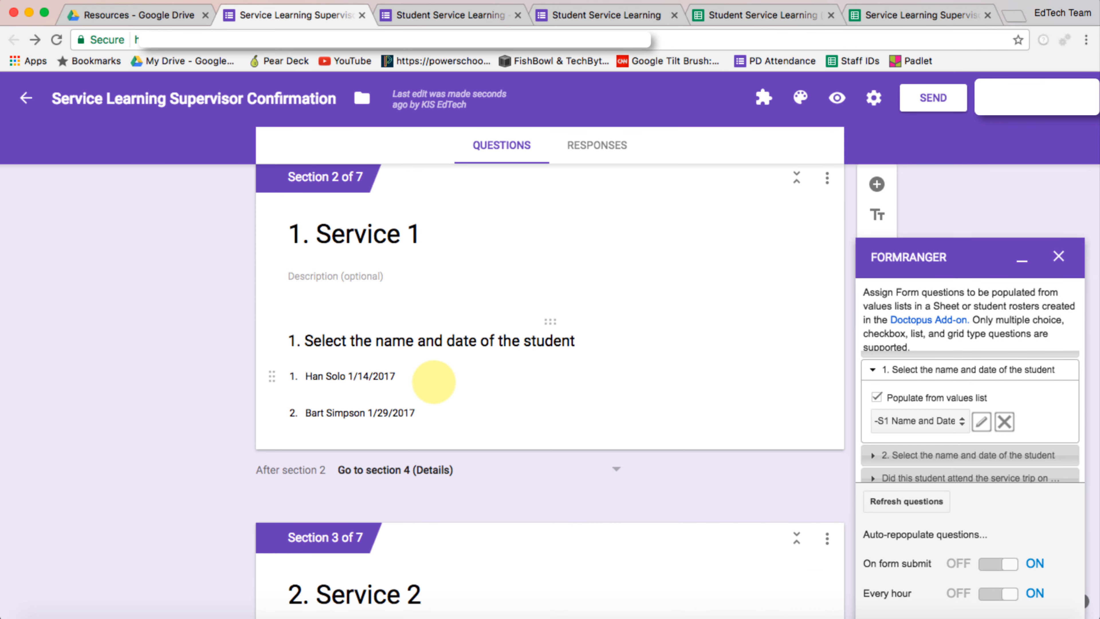
Enable populating "2. Select the name and date of the student" from a new values list, with Student Service Learning (Responses) as the source spreadsheet.
scroll(433, 382, "down", 8)
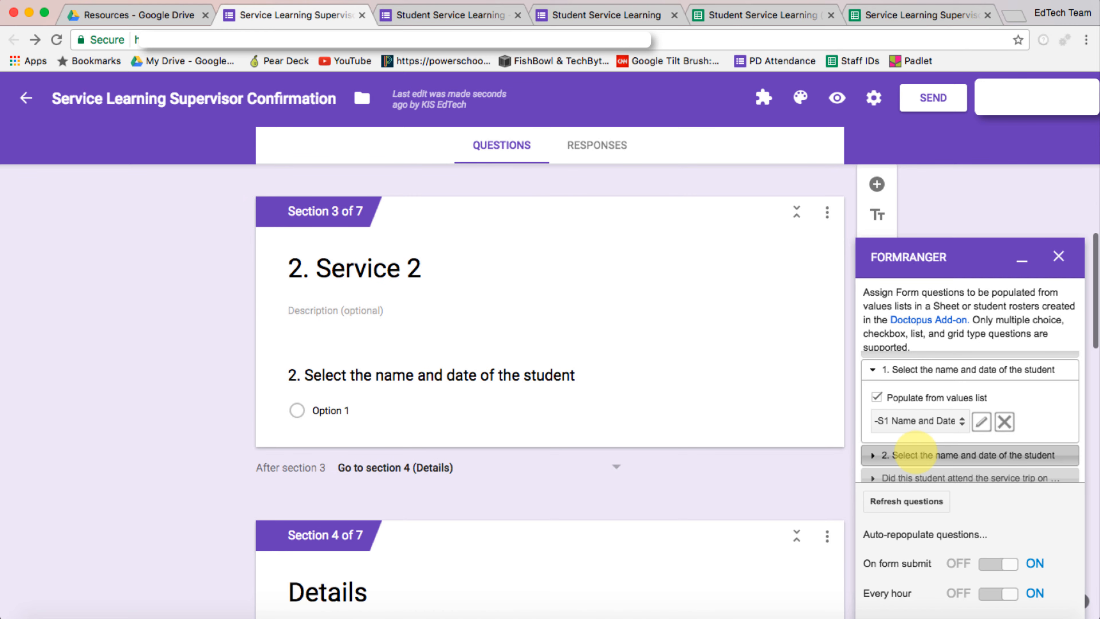
left_click(914, 454)
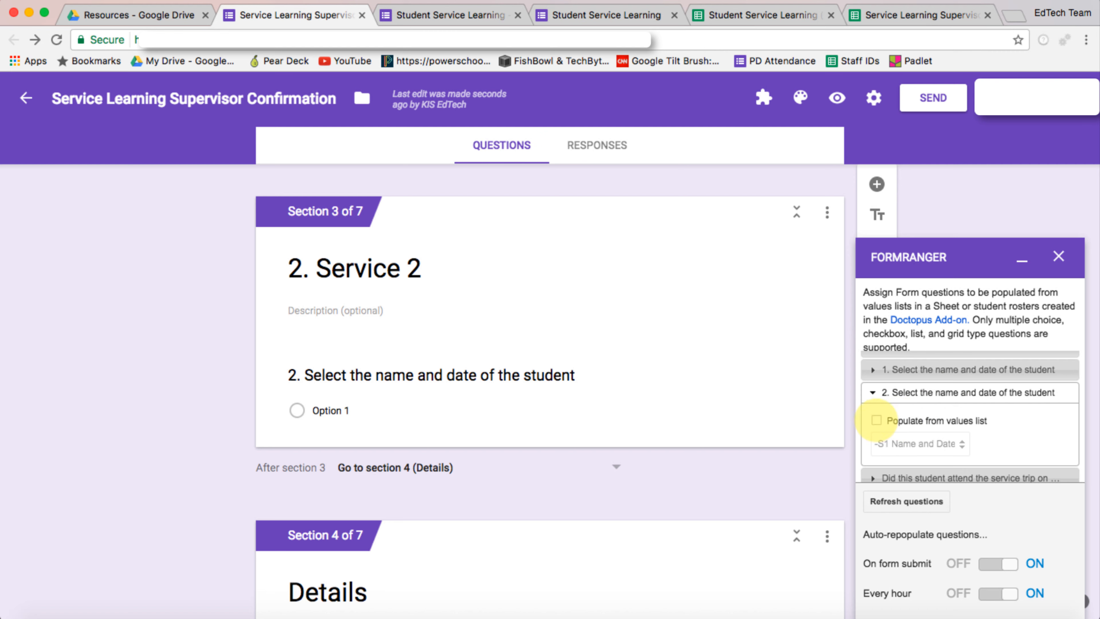
left_click(876, 420)
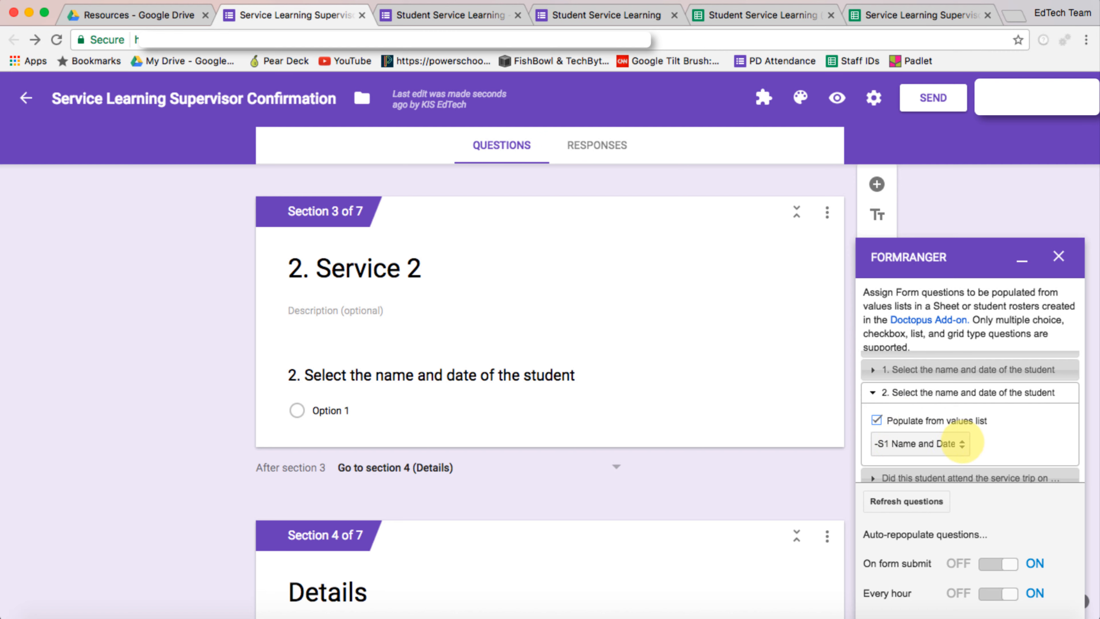
left_click(961, 442)
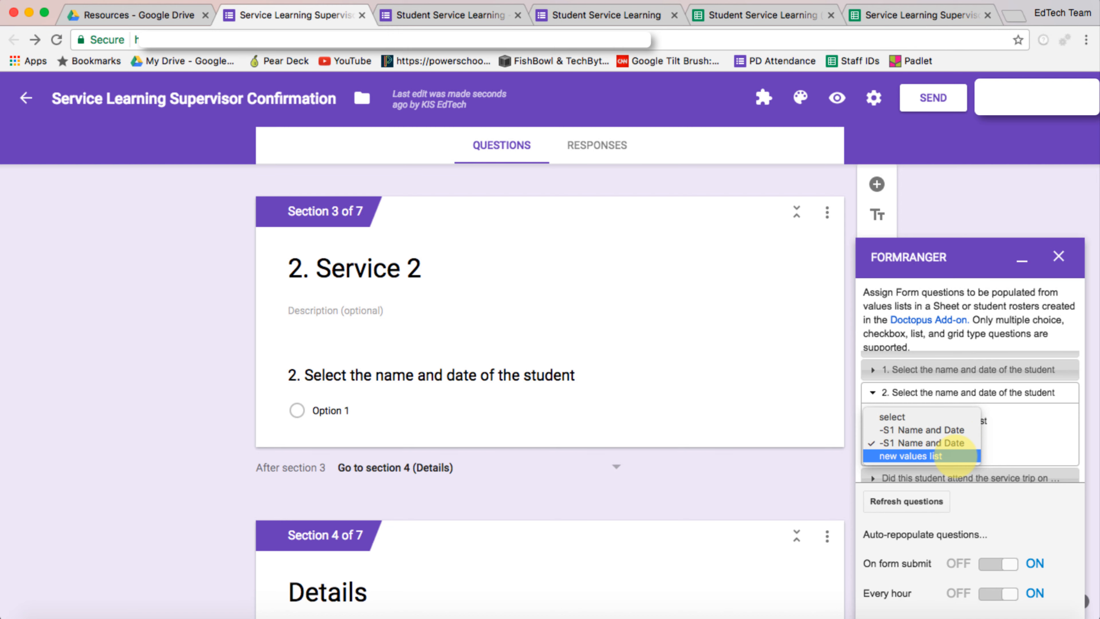
left_click(955, 456)
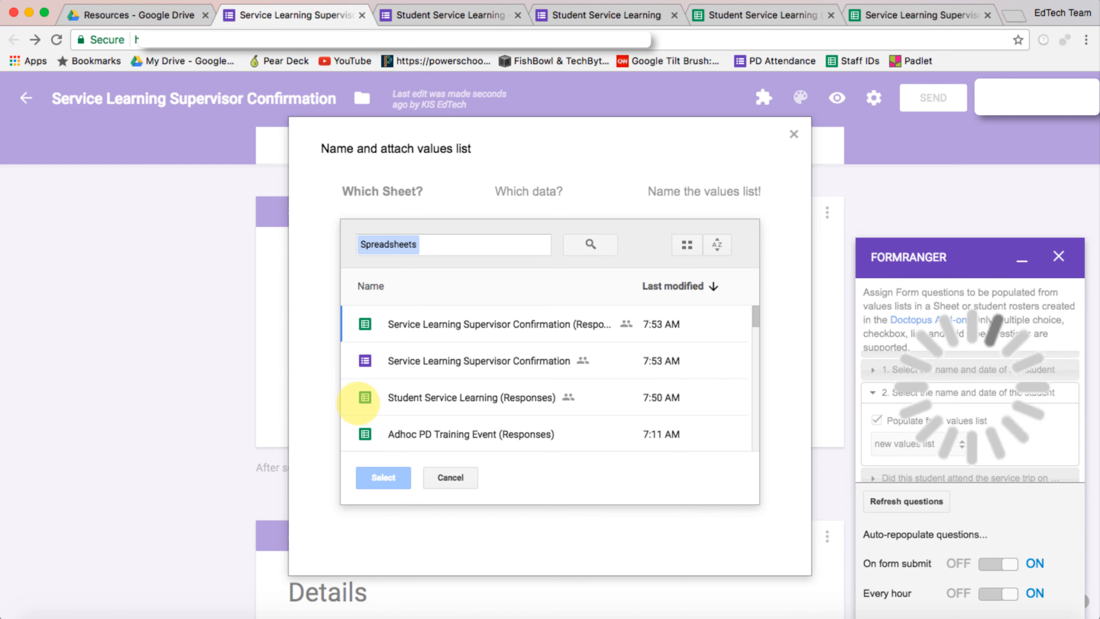
left_click(509, 395)
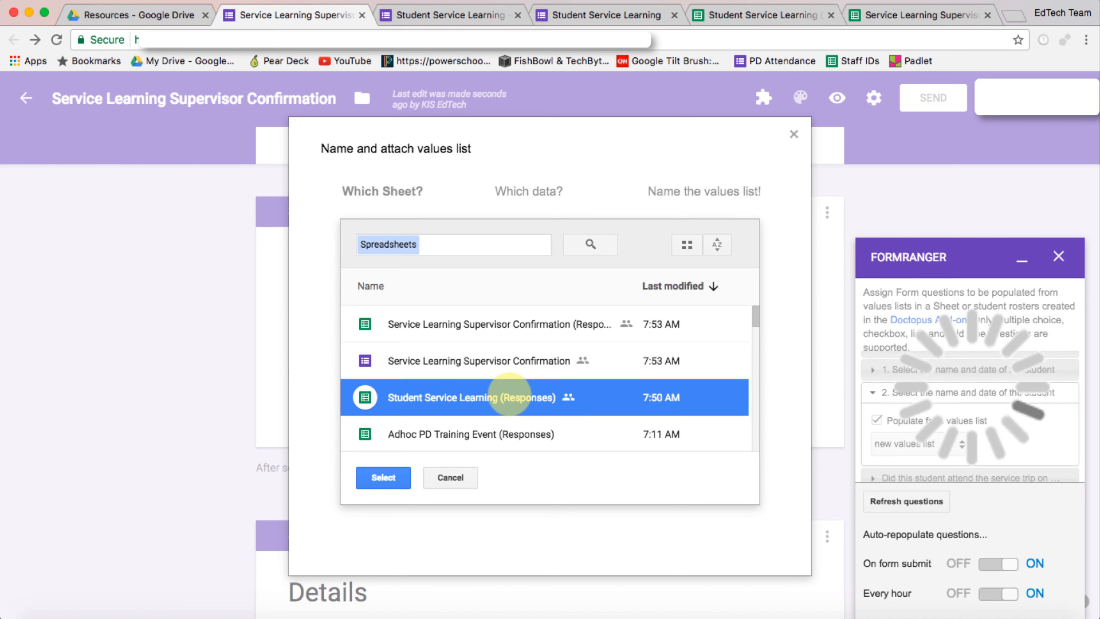
left_click(384, 477)
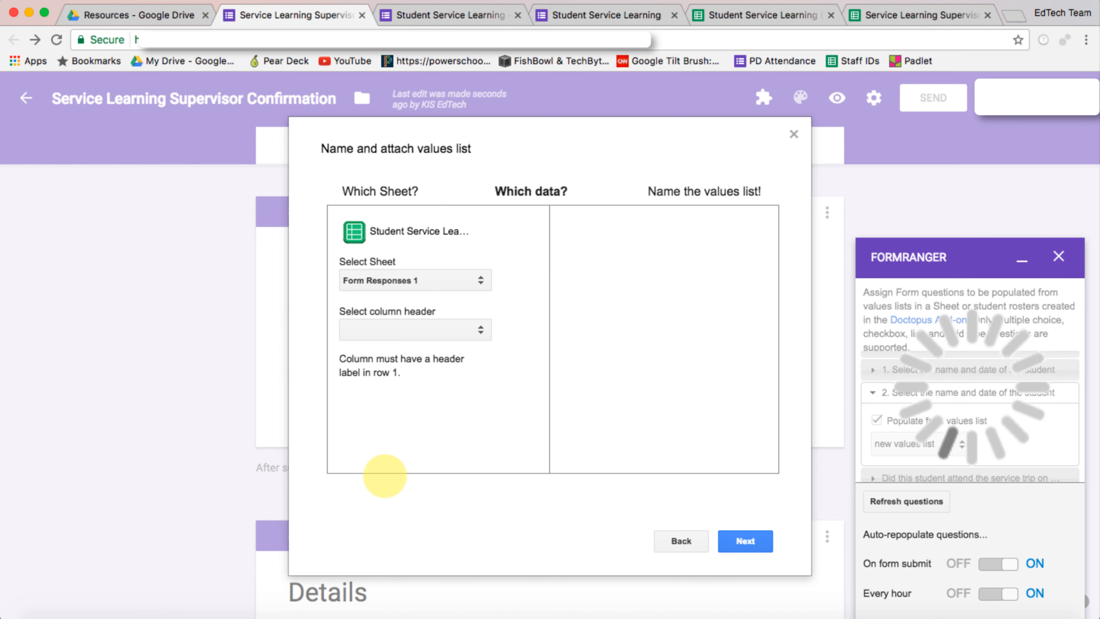
Base the second question's values list on the Service 2 sheet's "Name of student and Date of service" column.
left_click(474, 280)
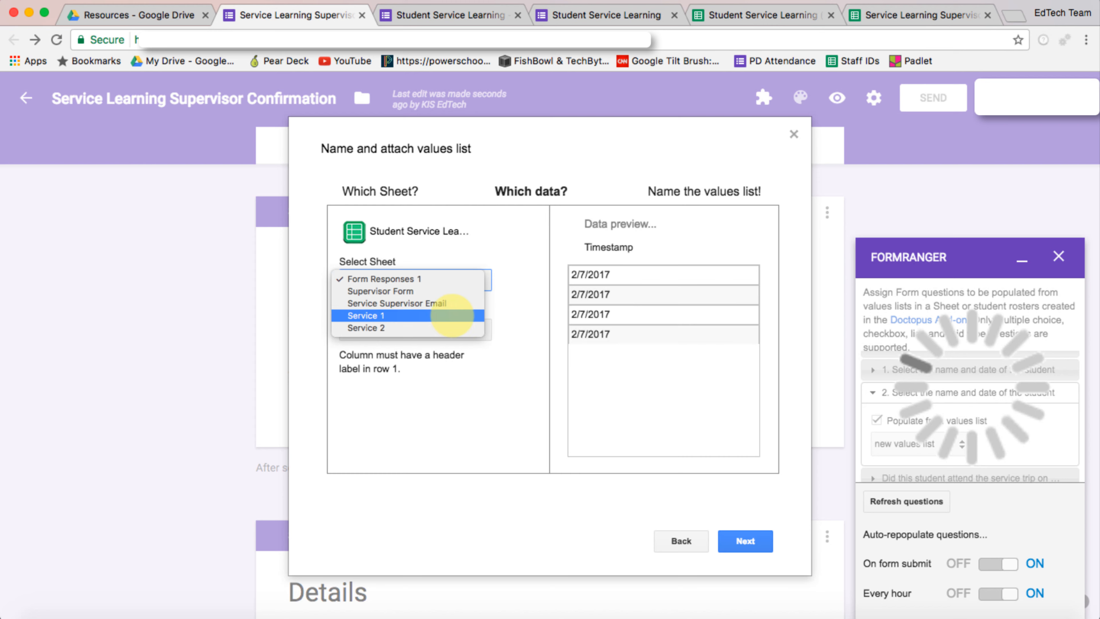
left_click(445, 328)
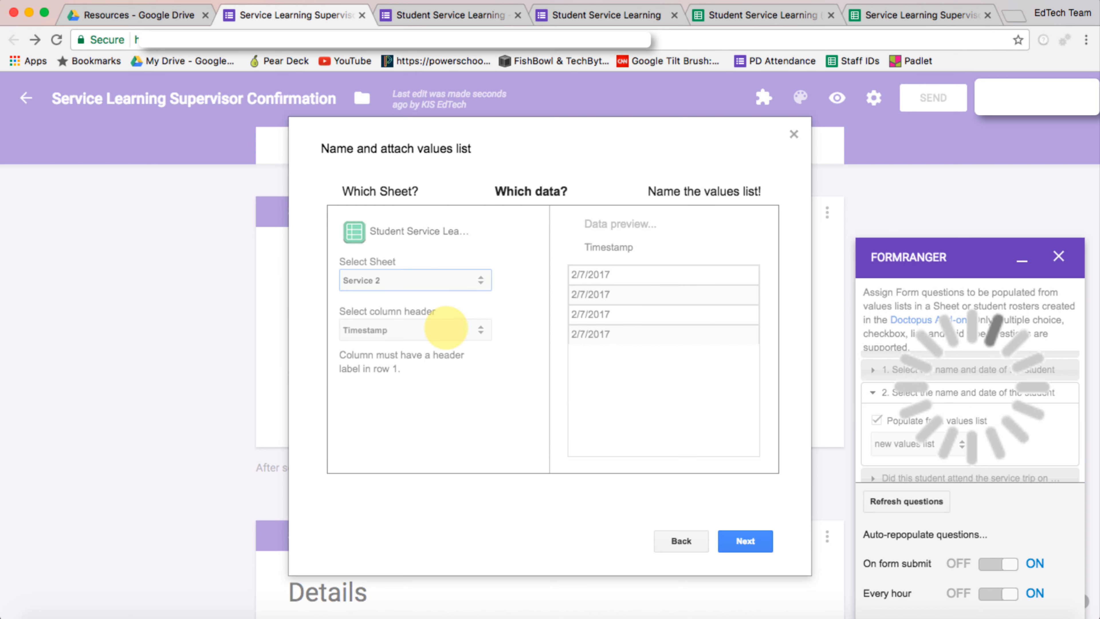
left_click(474, 328)
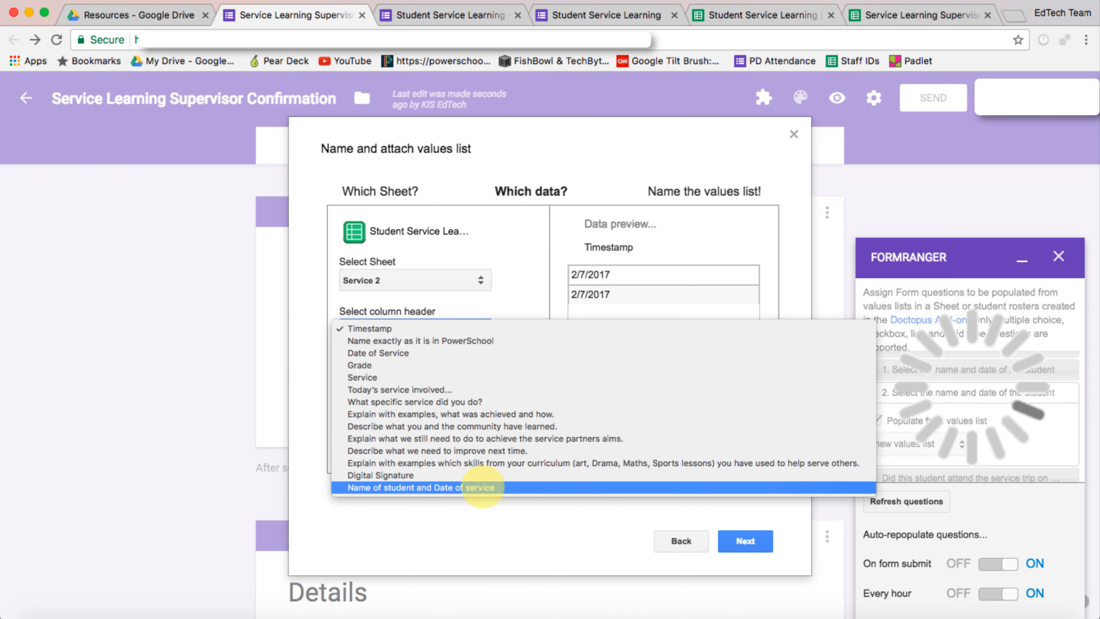
left_click(506, 486)
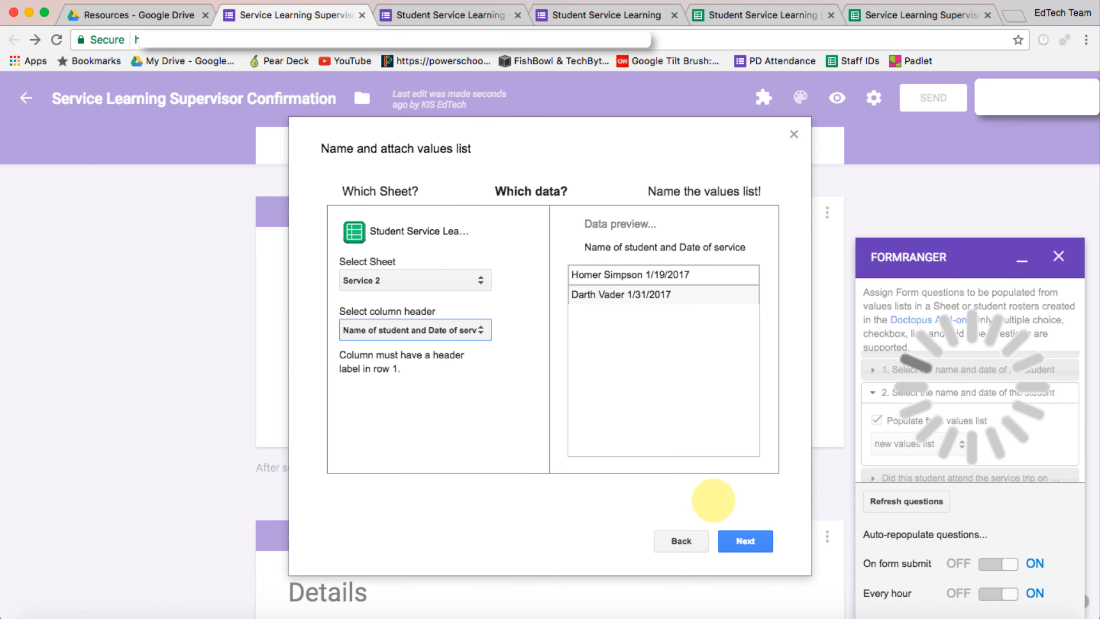
left_click(747, 541)
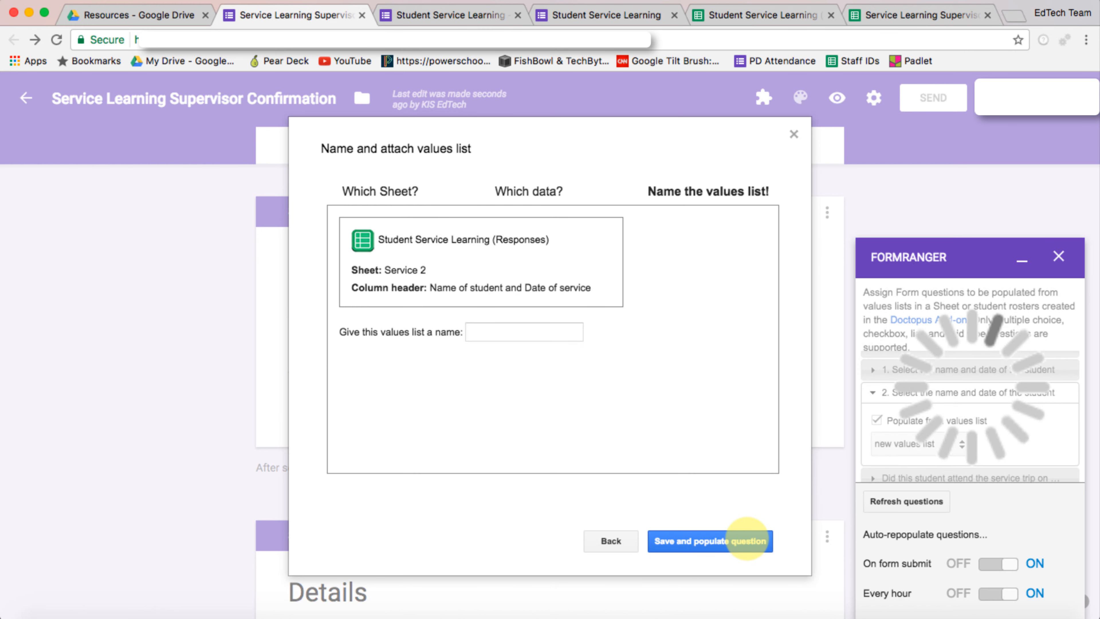
Name the values list "S2 Name and Date", save it and populate the second student question.
left_click(508, 333)
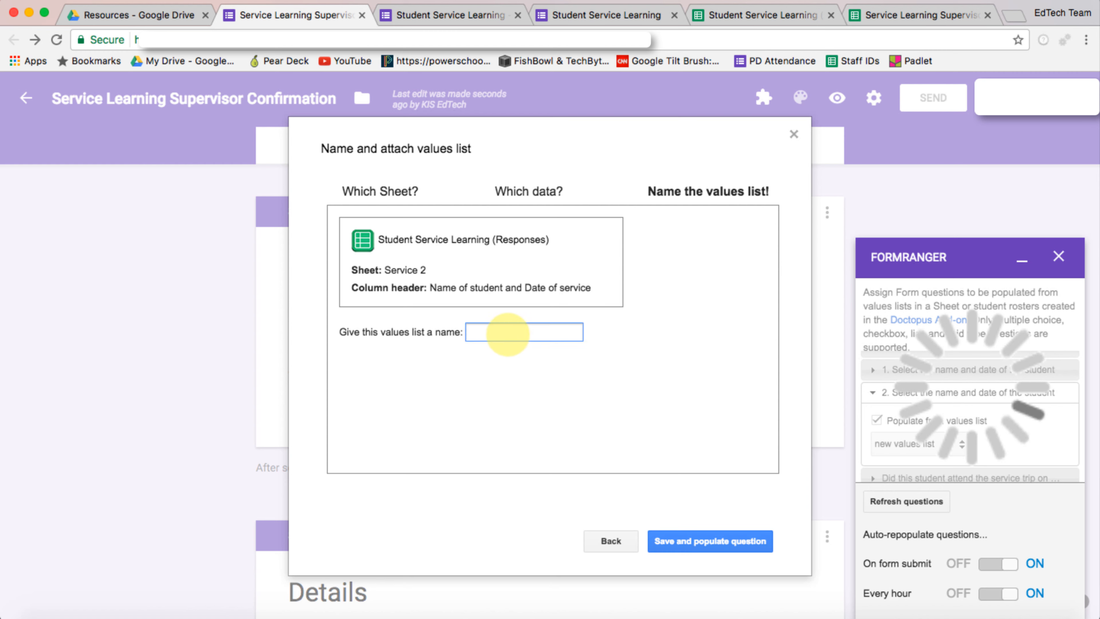
type("S2 ")
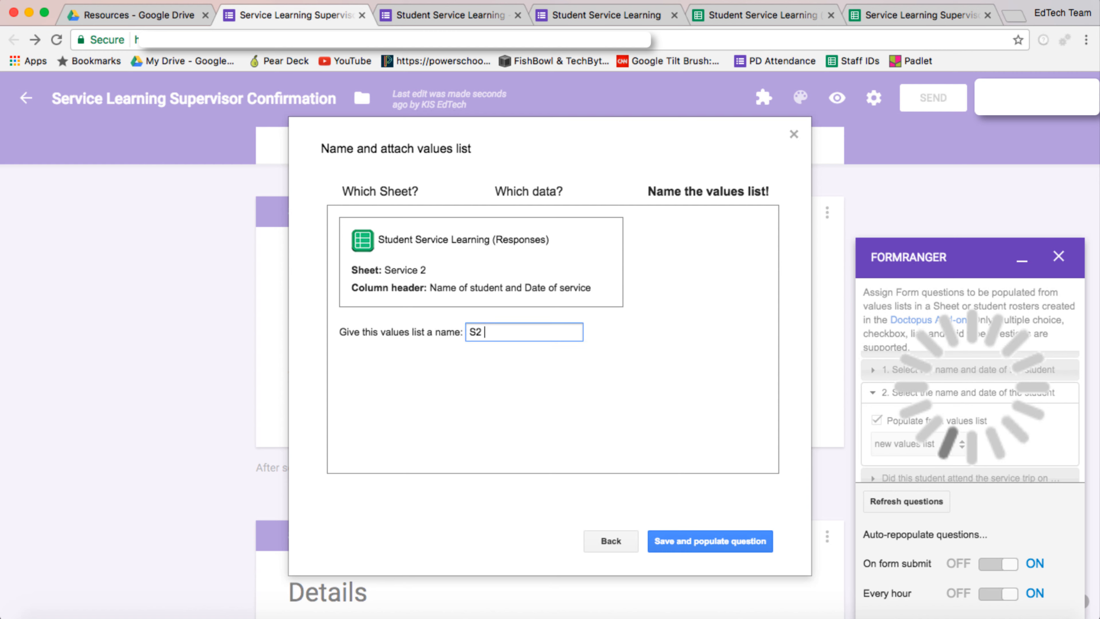
type("Name and Date")
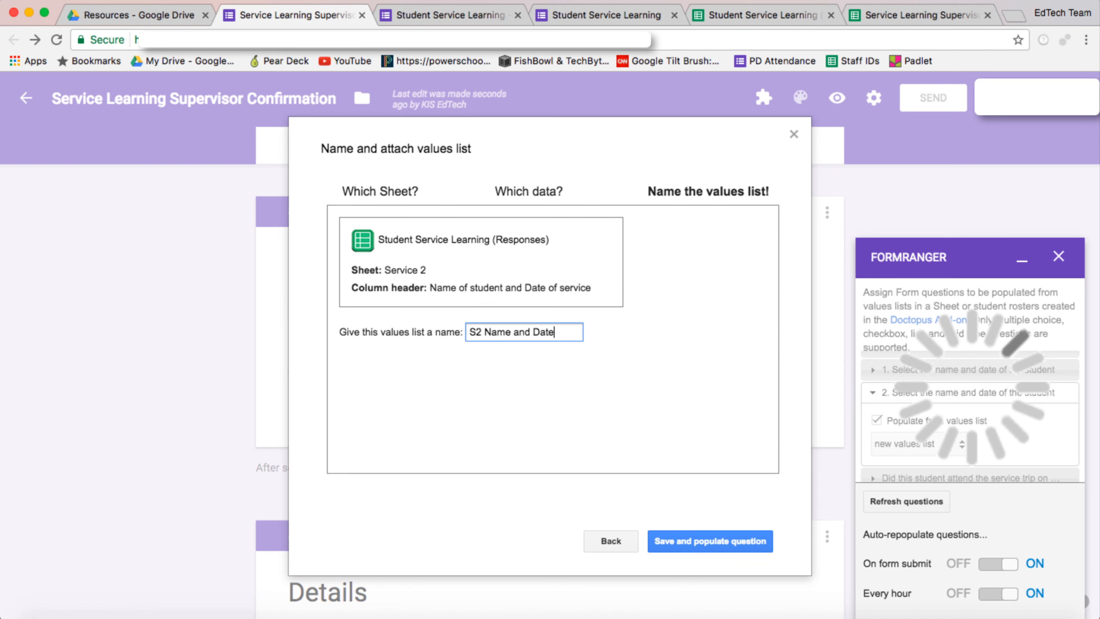
left_click(690, 530)
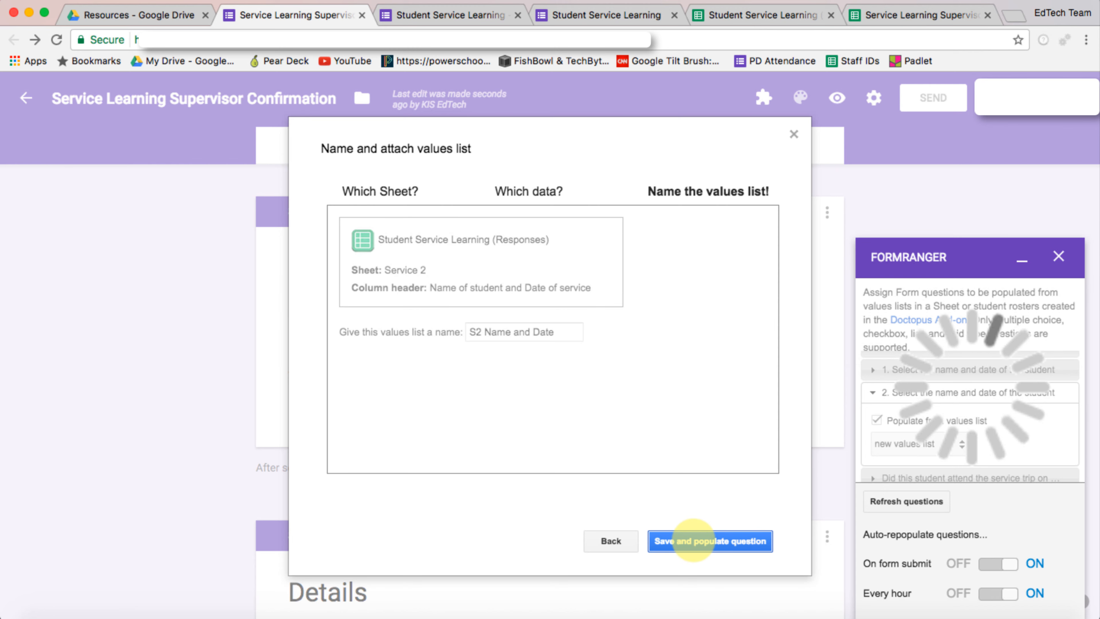
scroll(454, 430, "up", 4)
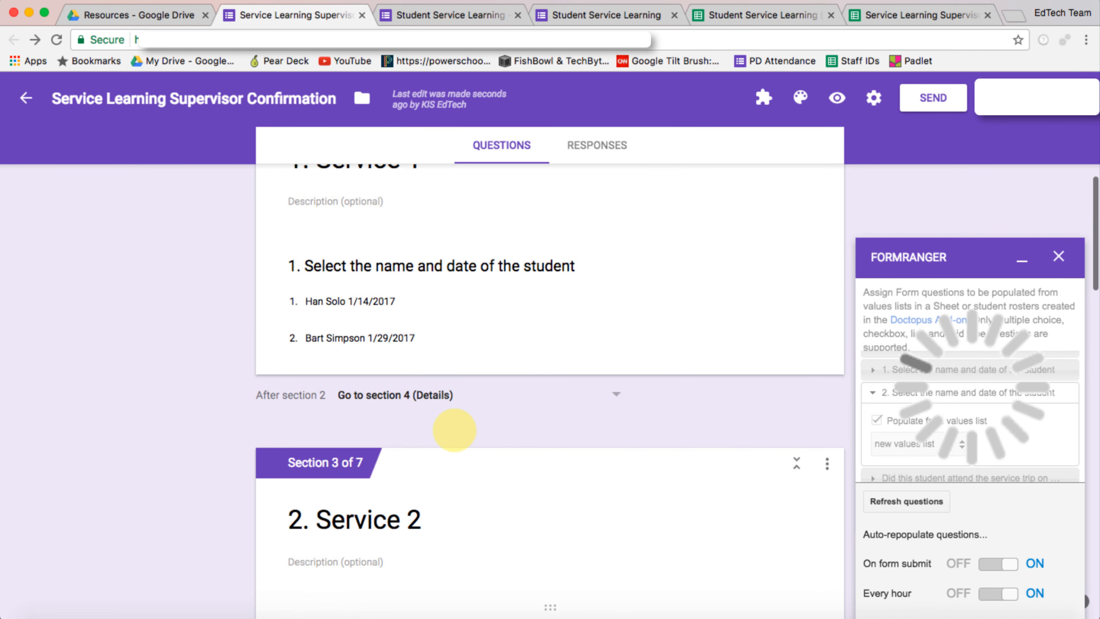
scroll(453, 430, "down", 4)
scroll(454, 430, "up", 4)
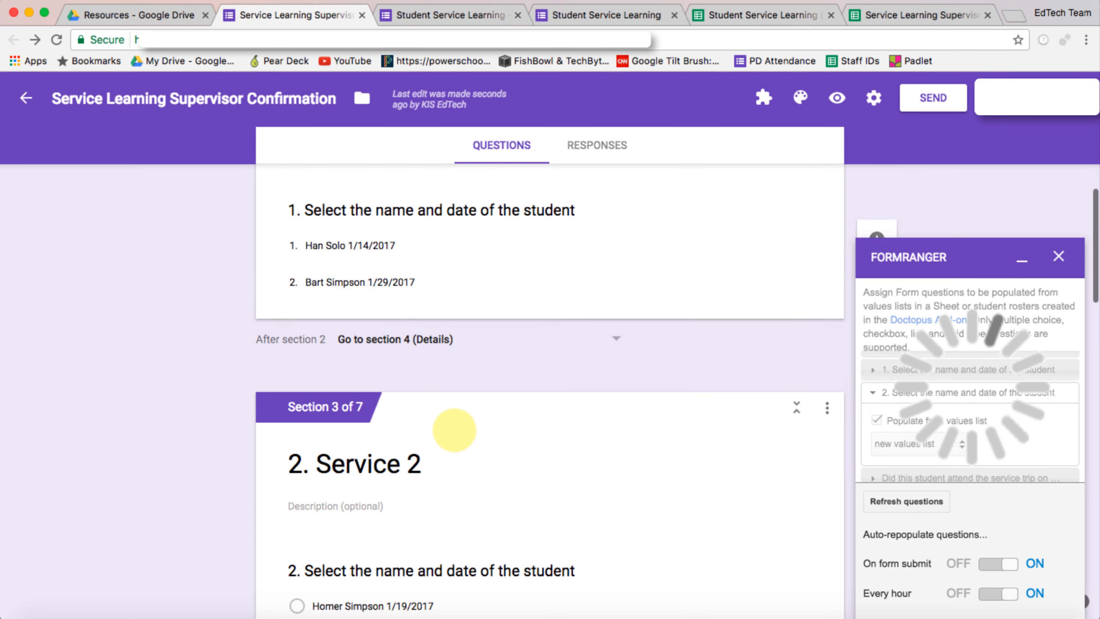
Preview the confirmation form, continue with Service 1 as the service partner, and check the student name and date choices.
left_click(836, 97)
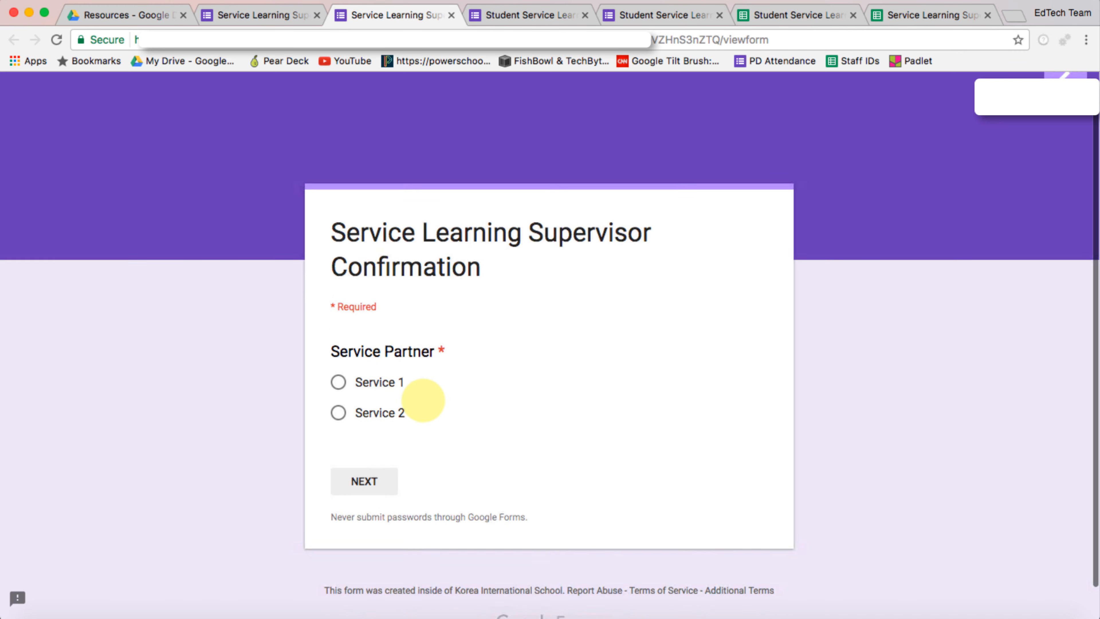
left_click(339, 375)
left_click(364, 474)
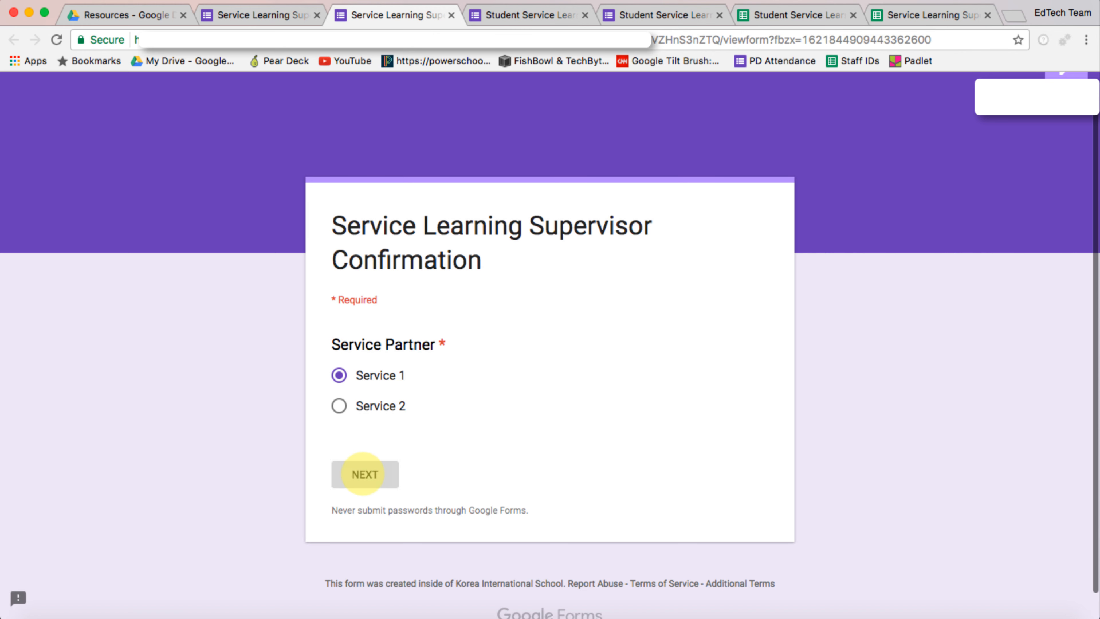
left_click(398, 384)
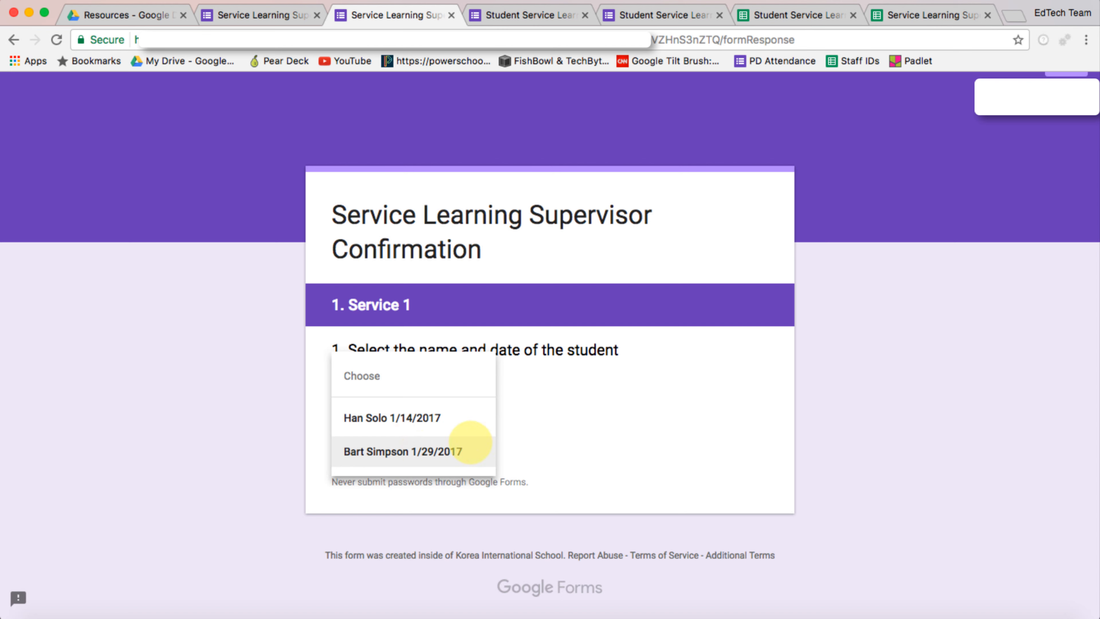
left_click(582, 305)
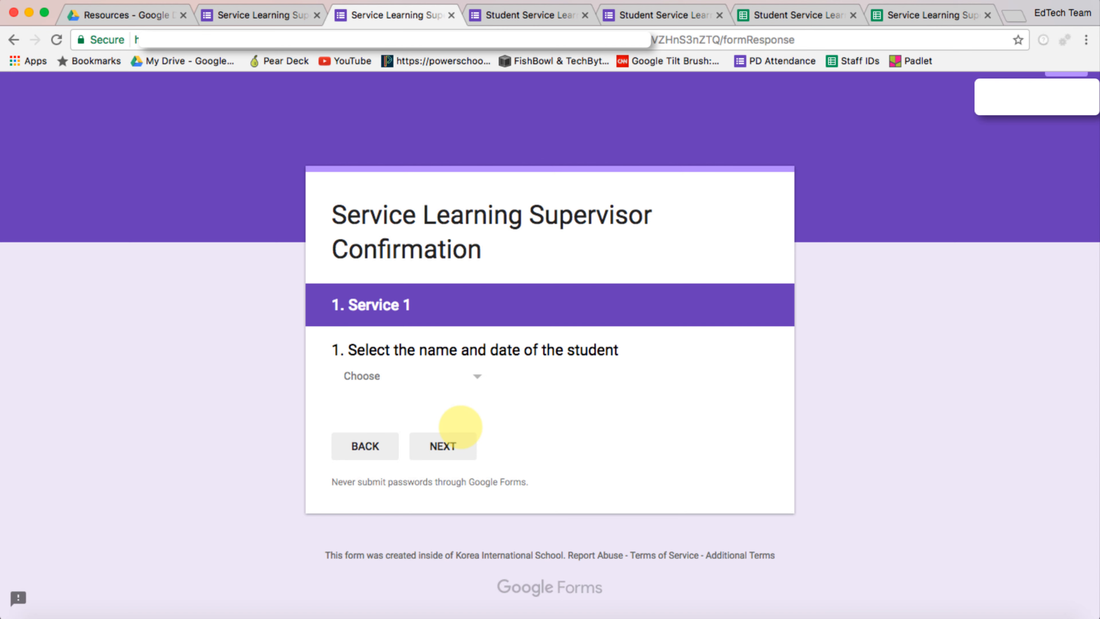